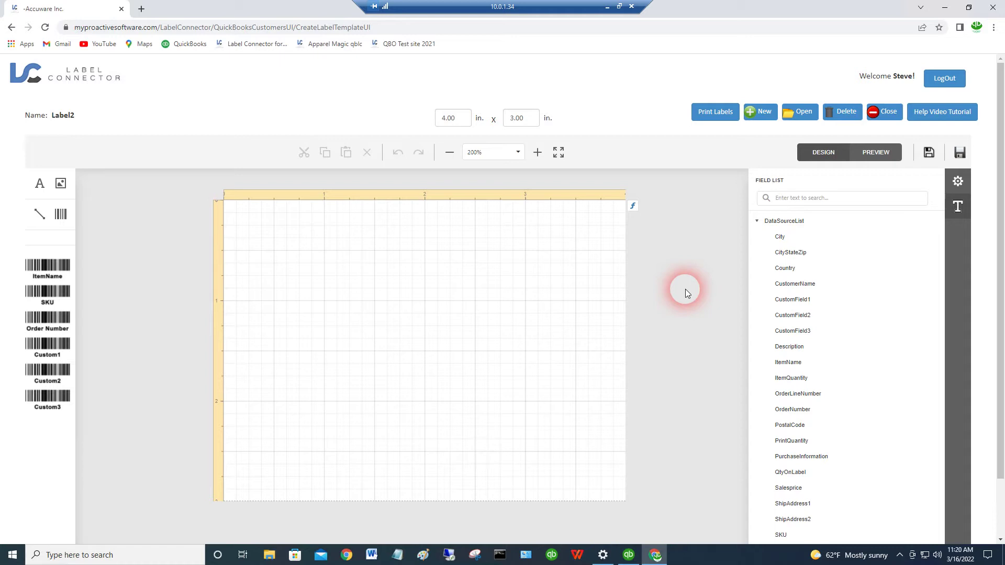
# Leave the blank 4x3 in label design and switch to the Print Labels page
pyautogui.click(735, 115)
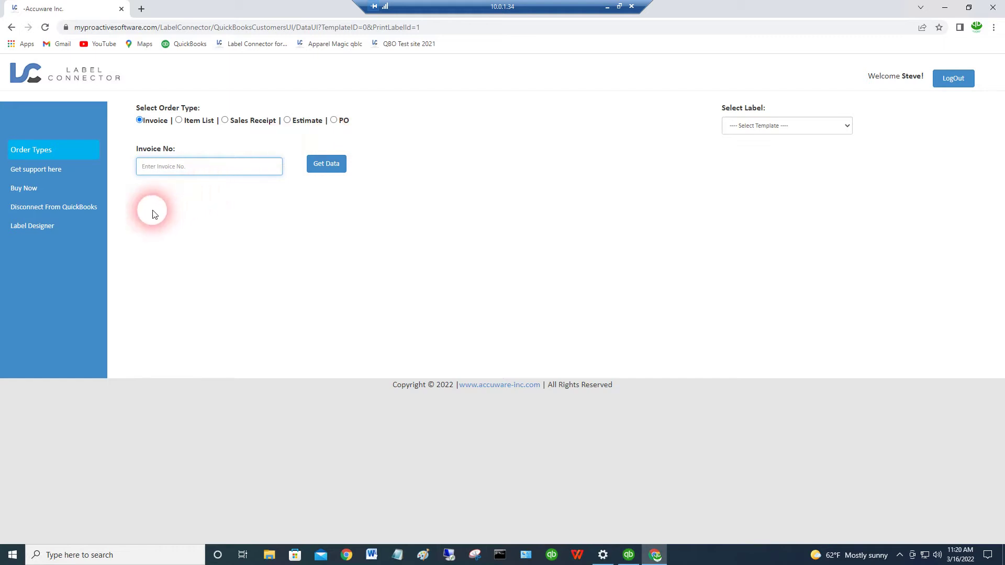
# Return to the label designer showing the blank 4.00 x 3.00 in Label2 template
pyautogui.click(32, 229)
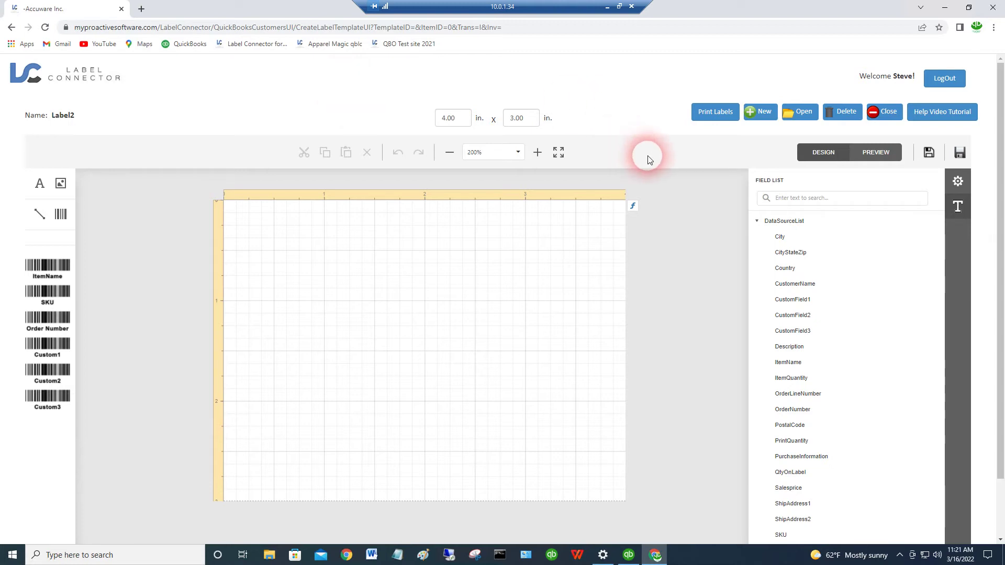
pyautogui.click(533, 122)
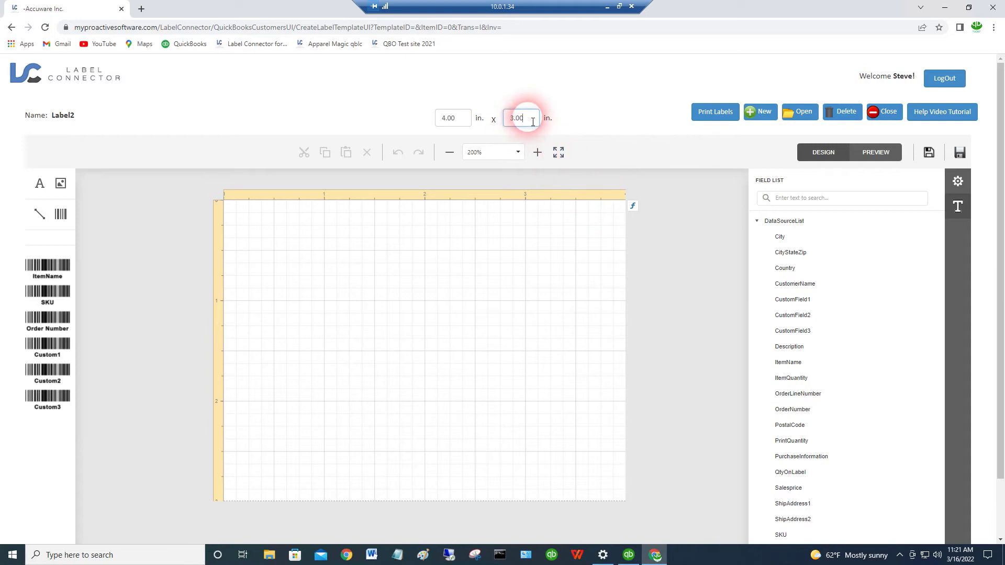
pyautogui.click(467, 123)
pyautogui.doubleClick(467, 122)
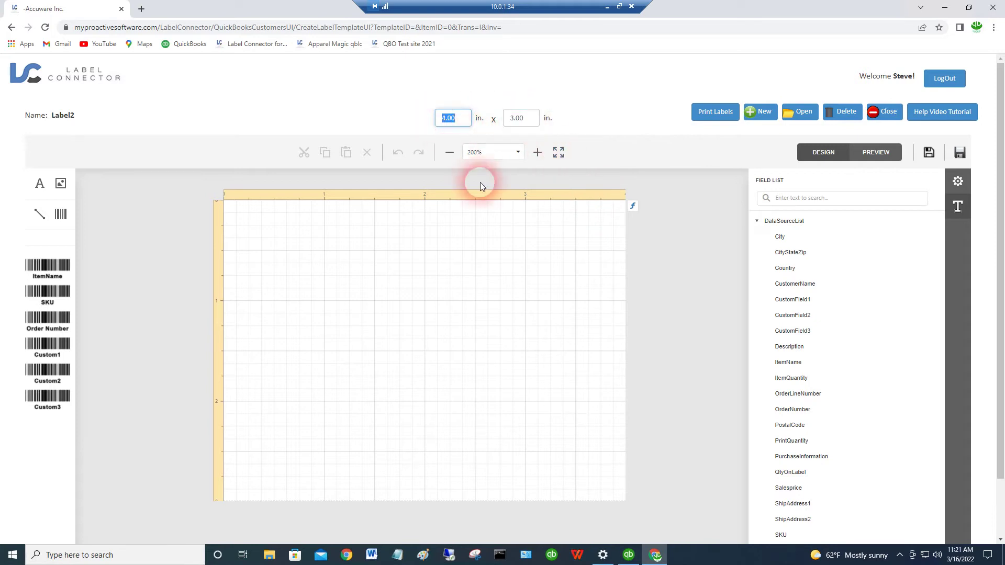
pyautogui.click(483, 307)
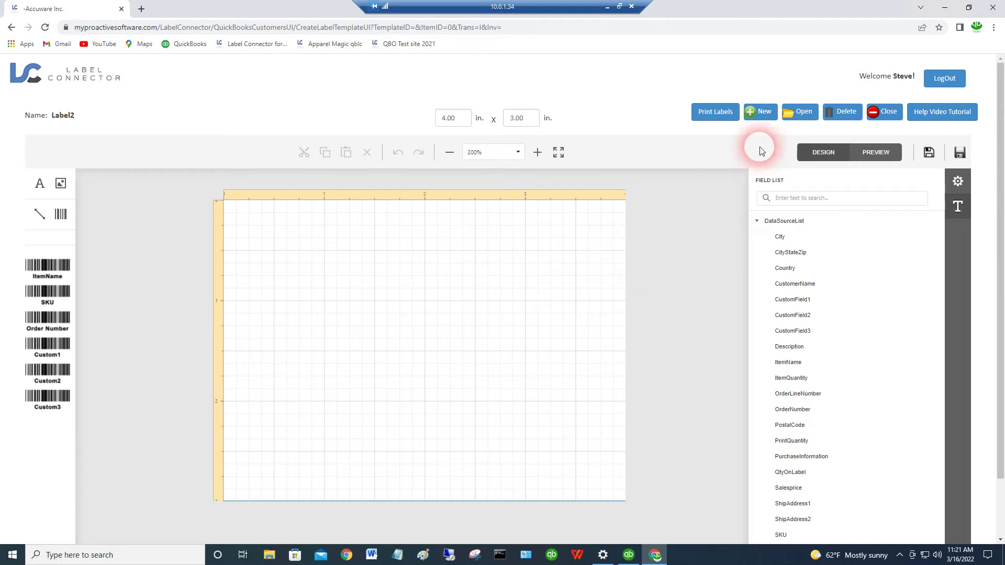
# Load the saved 'March test 5' template from the Template Name list
pyautogui.click(798, 115)
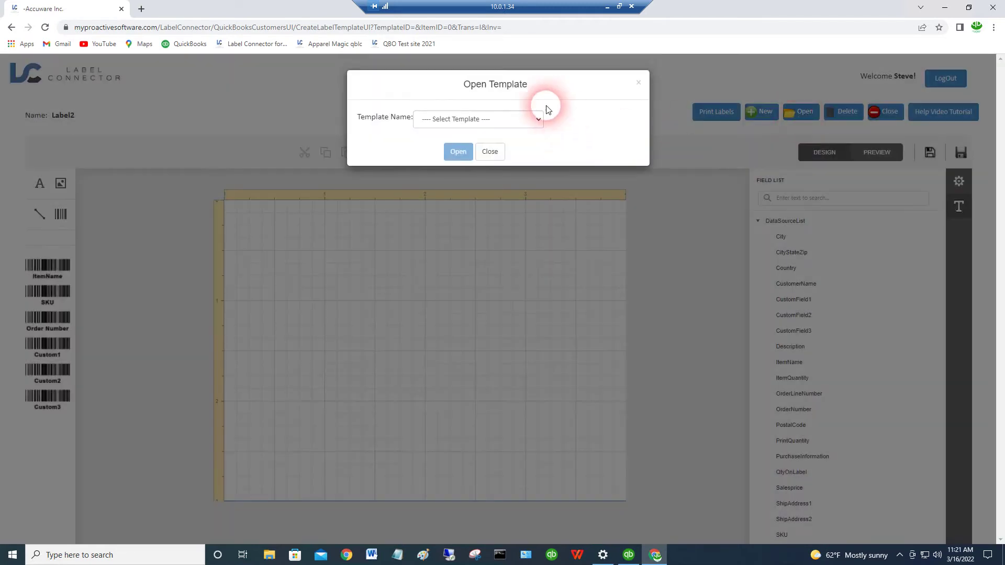
pyautogui.click(537, 120)
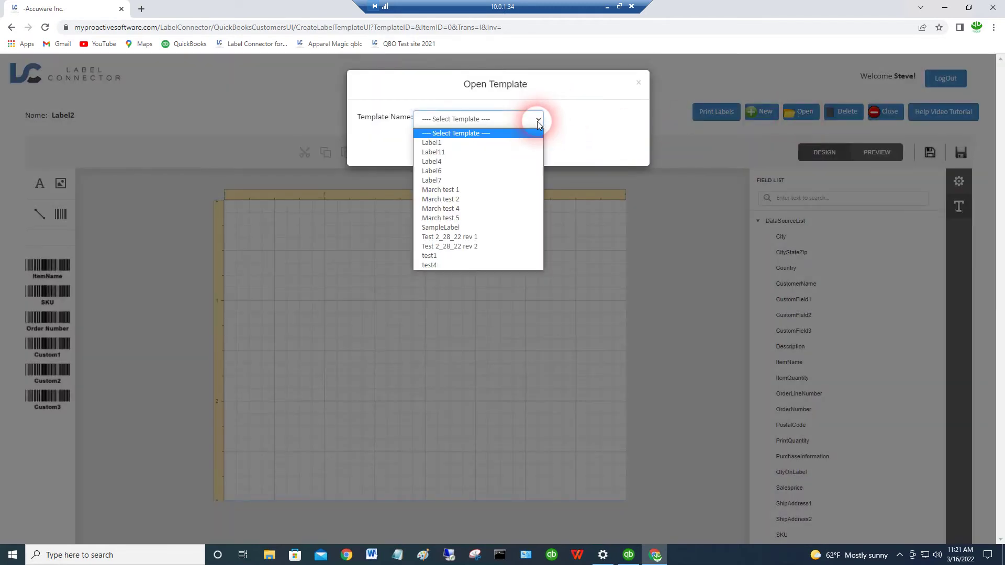
pyautogui.click(455, 217)
pyautogui.click(458, 153)
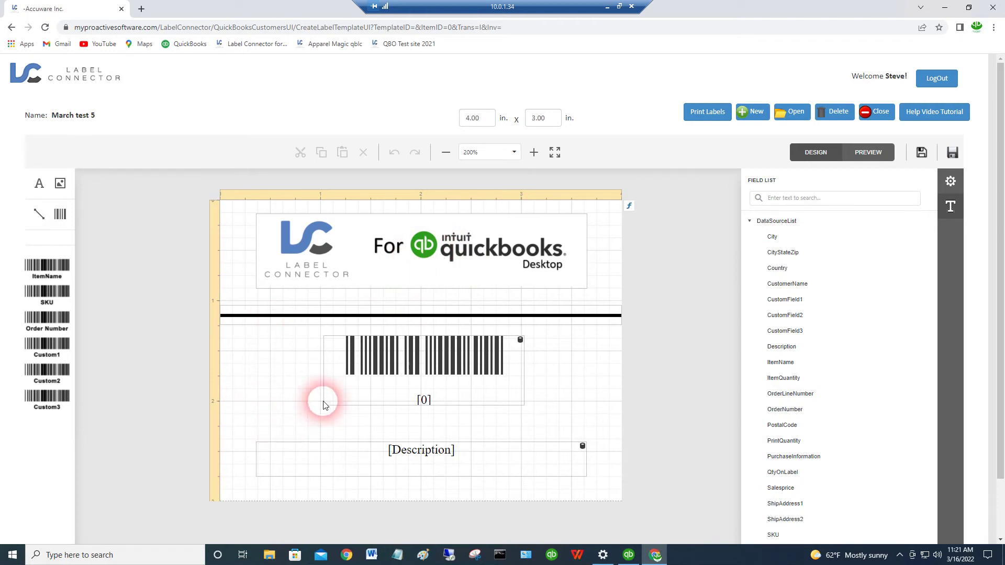
# Cut the old barcode and place a new barcode under the line bound to the ItemName field
pyautogui.click(431, 365)
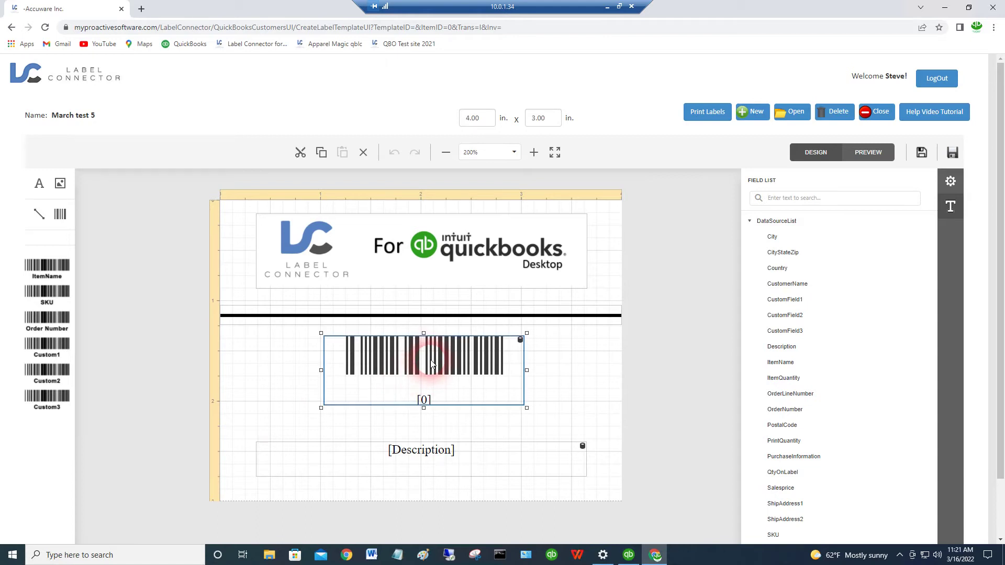
pyautogui.click(301, 153)
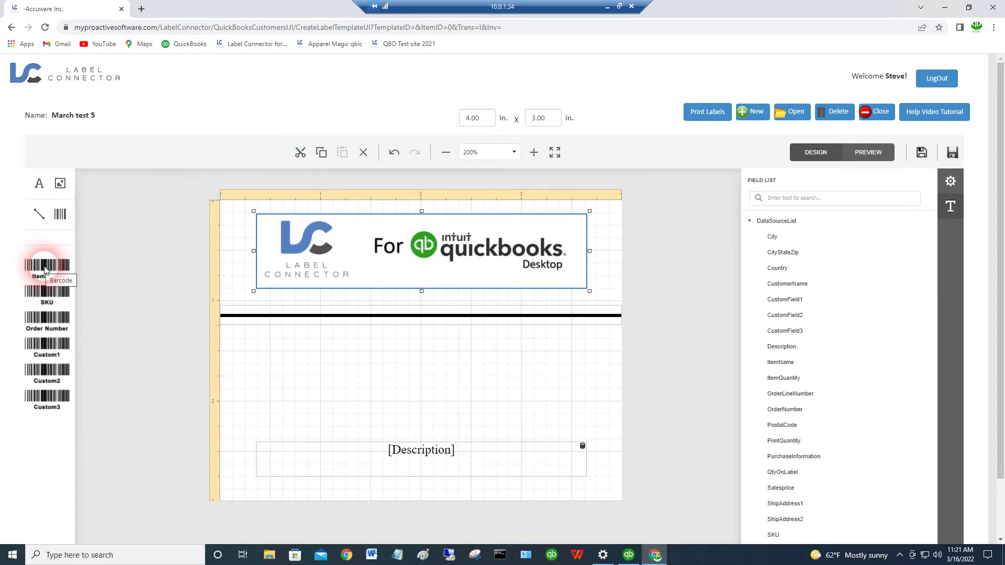
pyautogui.moveTo(41, 268); pyautogui.dragTo(325, 339)
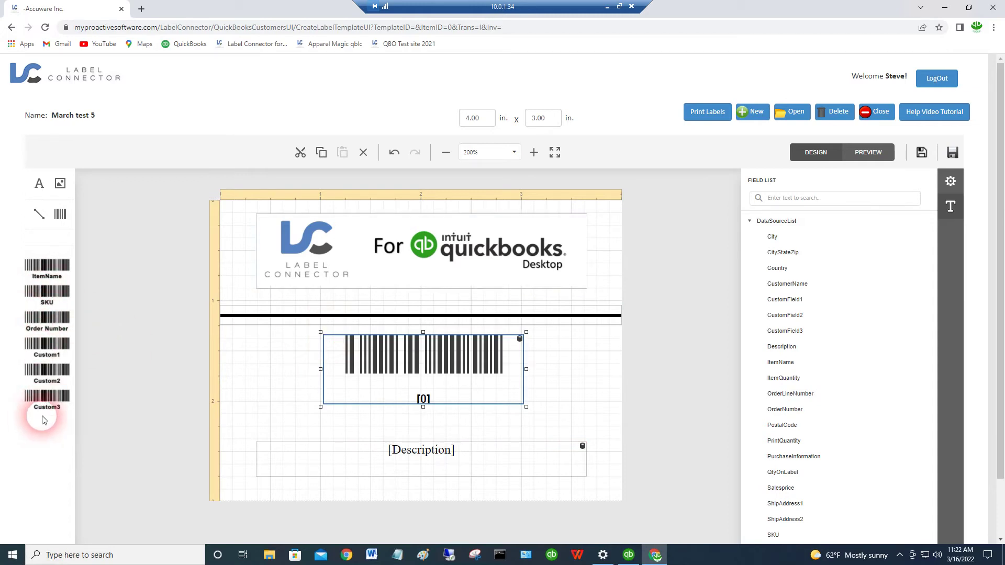
pyautogui.moveTo(52, 270); pyautogui.dragTo(410, 368)
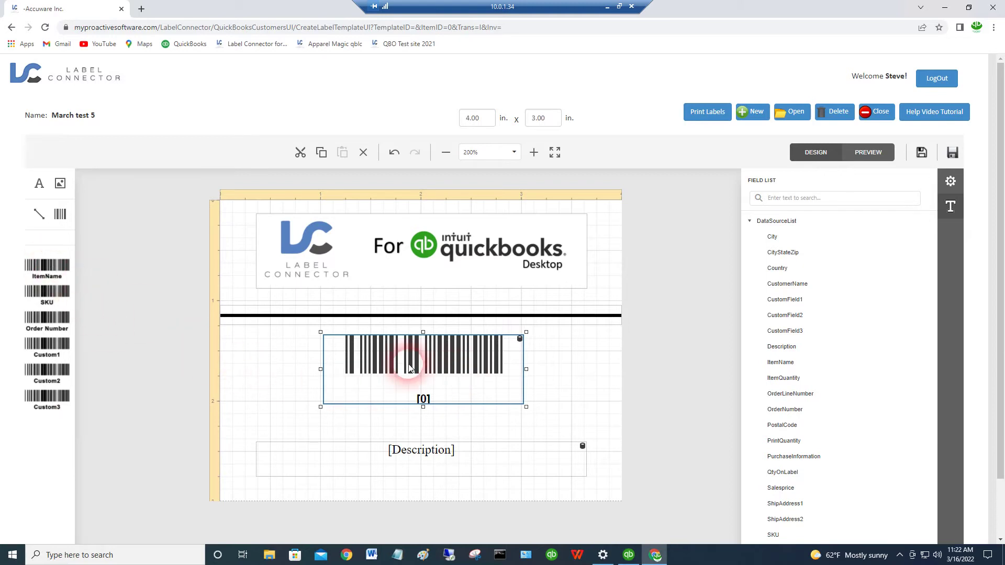
pyautogui.moveTo(410, 368); pyautogui.dragTo(425, 365)
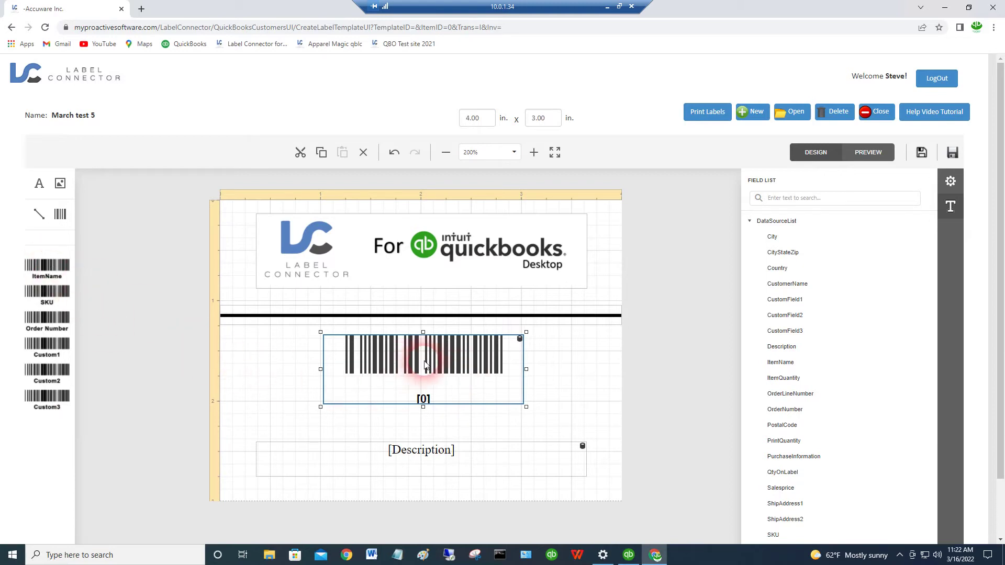
pyautogui.click(300, 153)
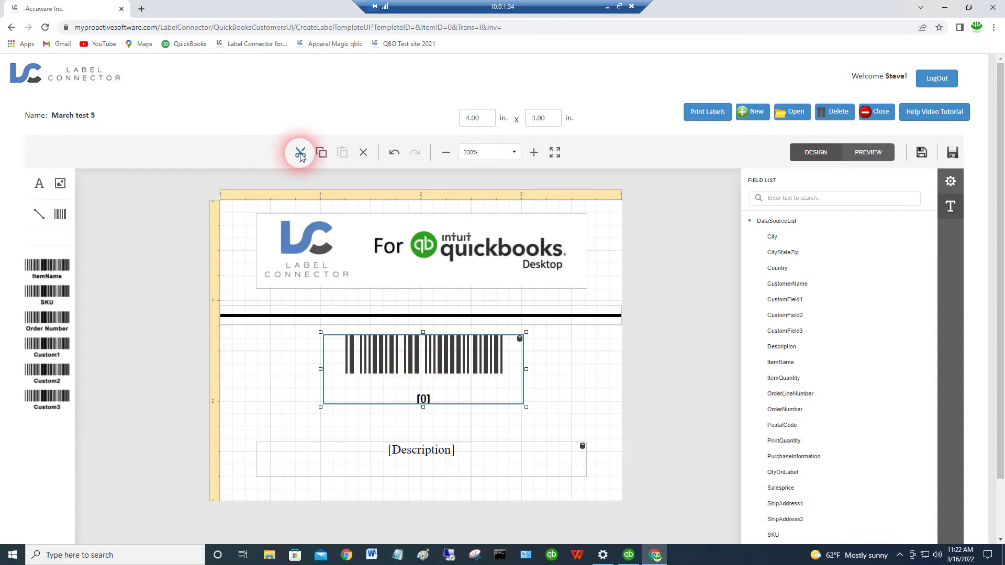
pyautogui.moveTo(60, 214); pyautogui.dragTo(328, 348)
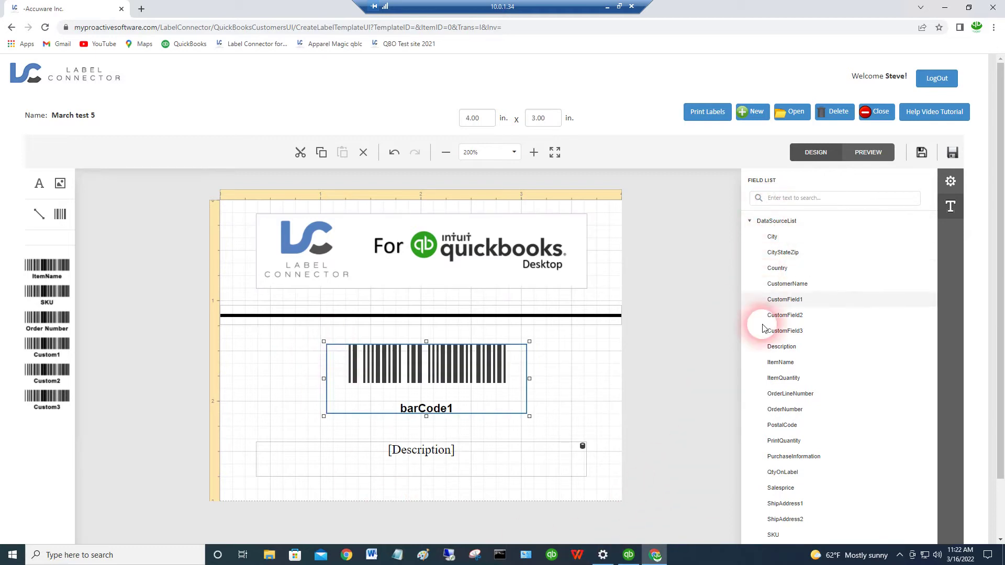
pyautogui.moveTo(774, 369); pyautogui.dragTo(422, 371)
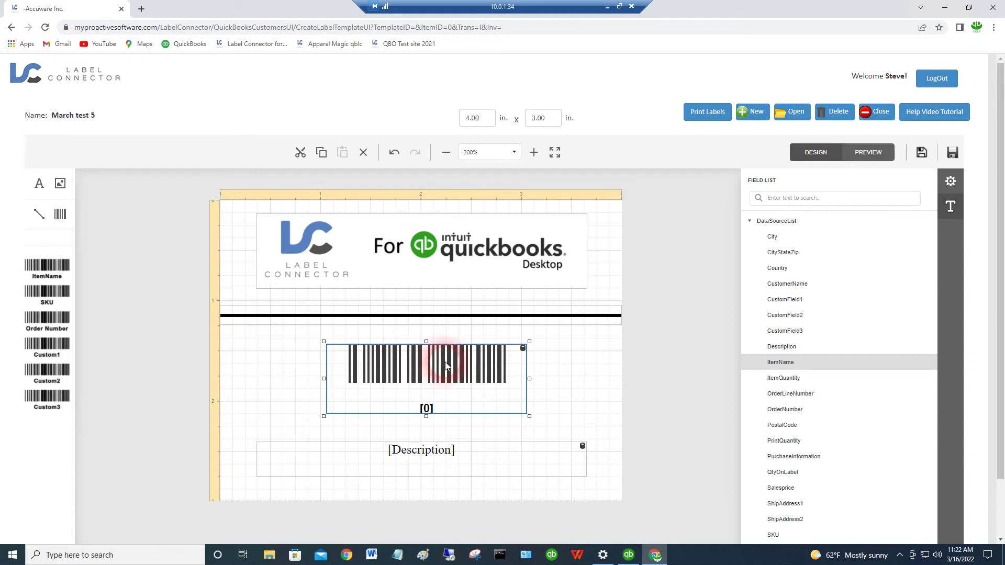
pyautogui.click(467, 476)
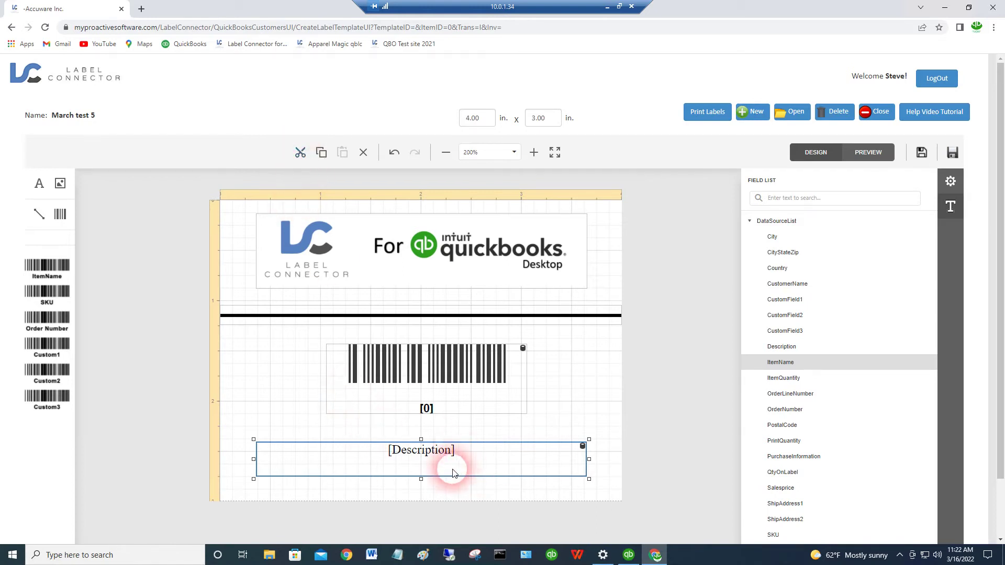
# Cut the old Description box, add the Description field below the barcode, and stretch it wider and taller
pyautogui.click(300, 152)
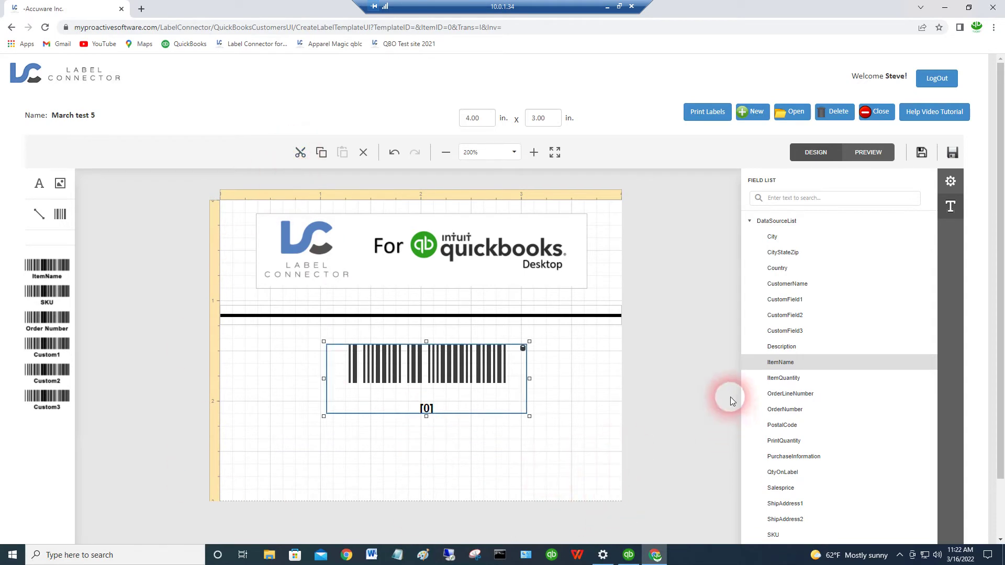
pyautogui.moveTo(765, 347); pyautogui.dragTo(359, 450)
pyautogui.moveTo(465, 460); pyautogui.dragTo(590, 460)
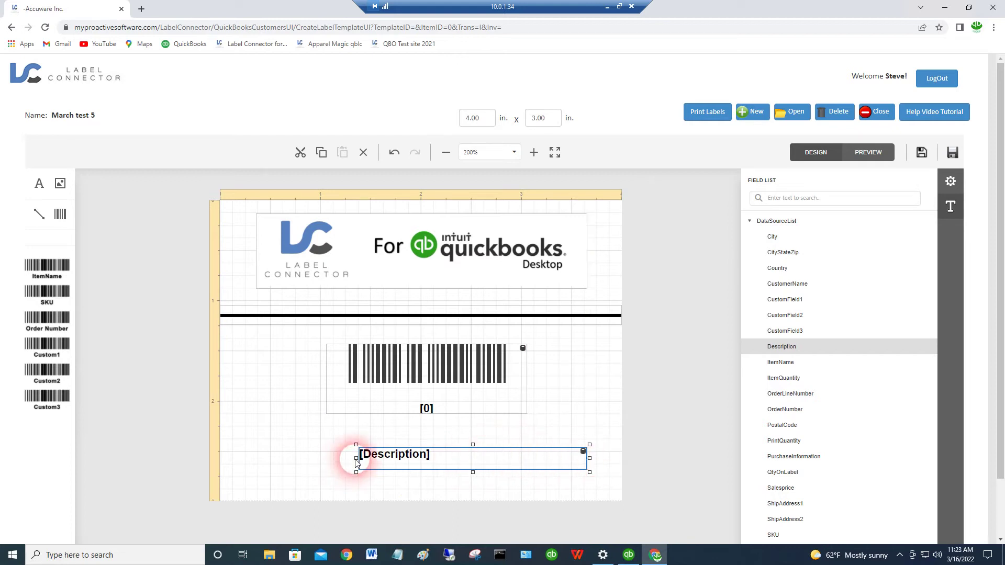
pyautogui.moveTo(356, 458); pyautogui.dragTo(252, 459)
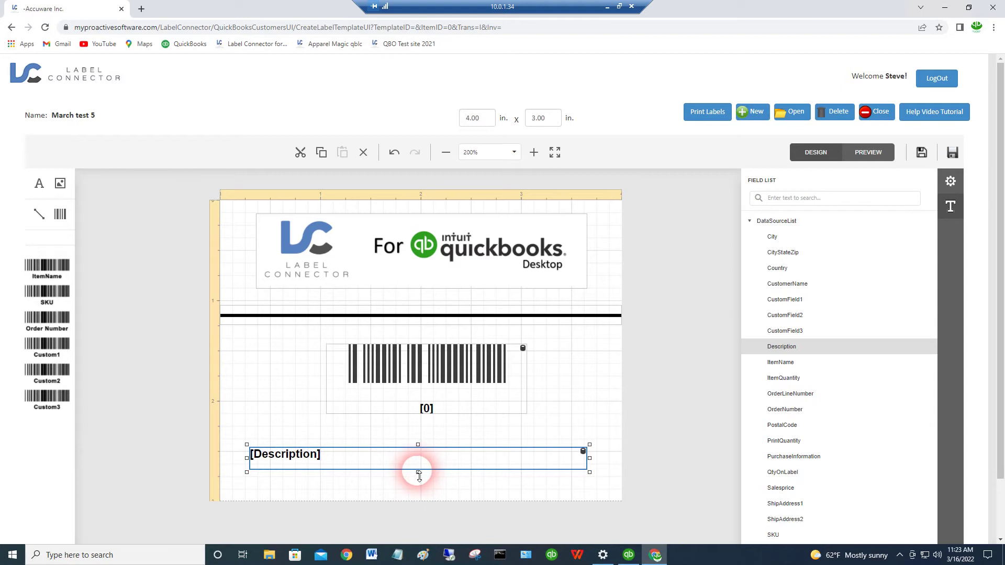
pyautogui.moveTo(418, 473)
pyautogui.mouseDown()
pyautogui.moveTo(418, 489)
pyautogui.moveTo(418, 454)
pyautogui.mouseUp()
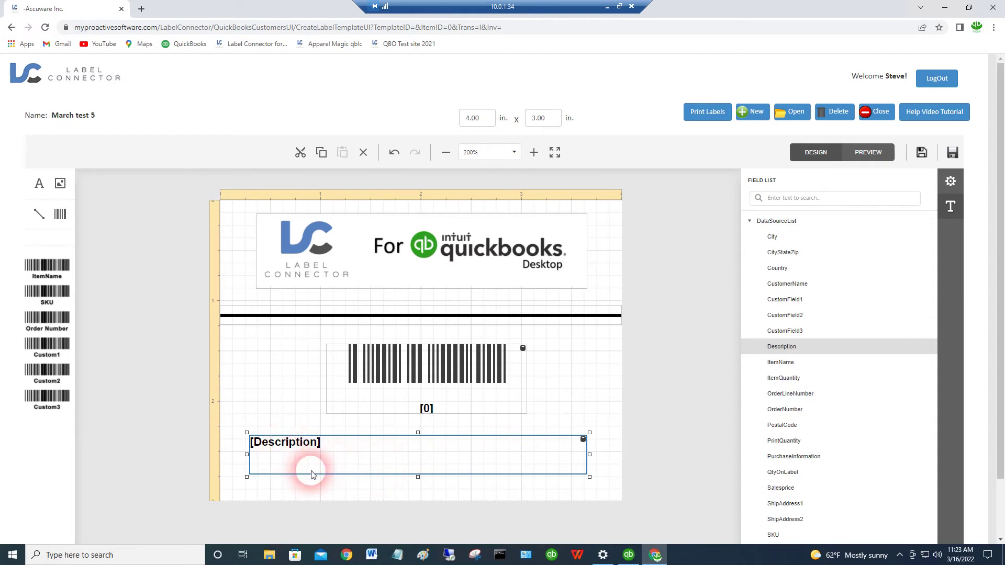
# Center the [Description] text horizontally via the Appearance > Font alignment in Properties
pyautogui.click(950, 182)
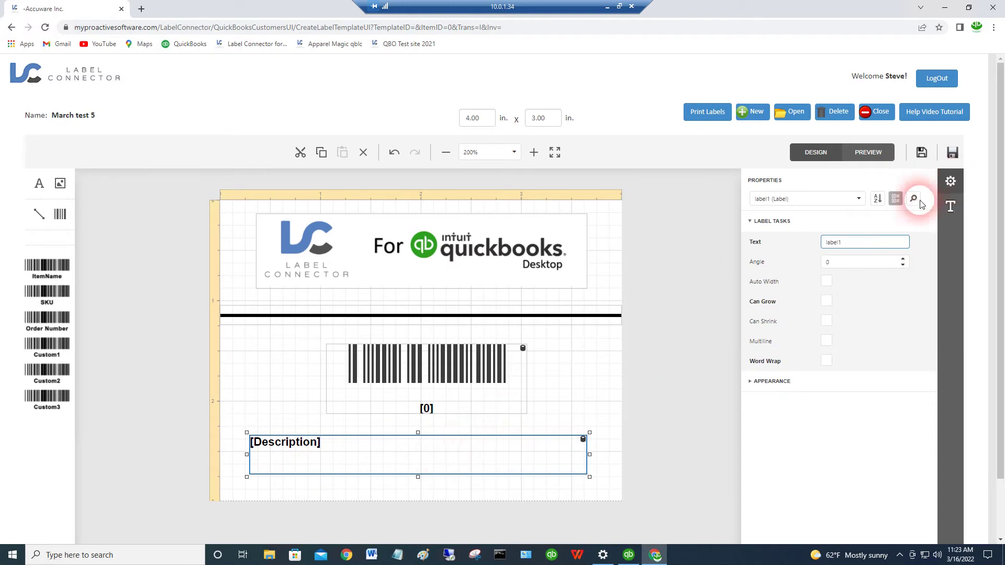
pyautogui.click(751, 382)
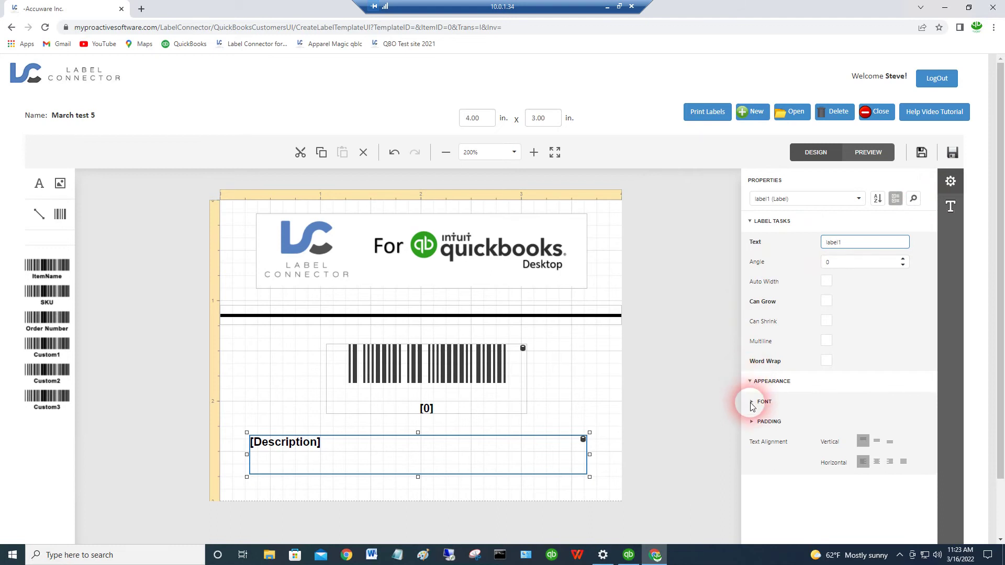
pyautogui.click(751, 404)
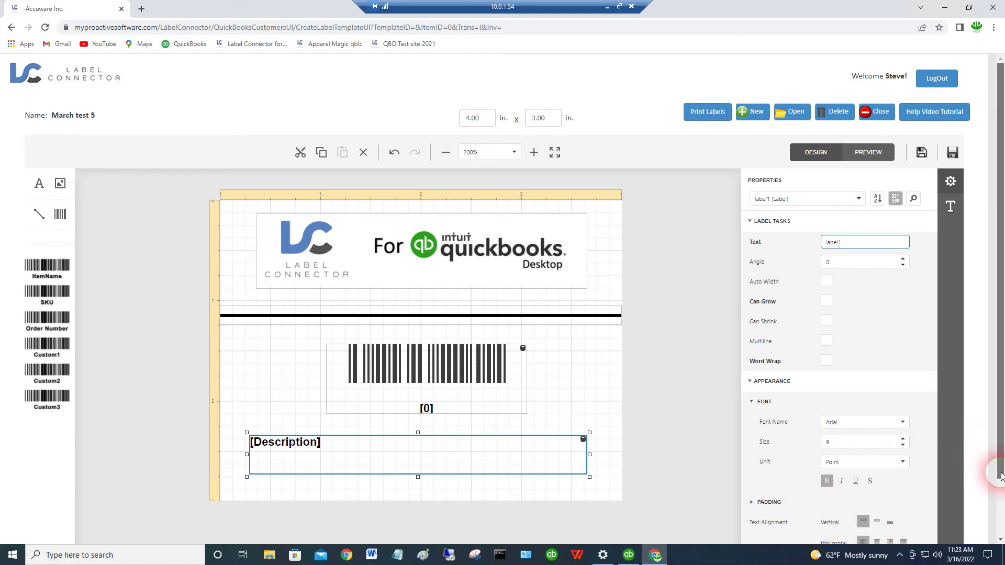
pyautogui.scroll(-1, 994, 471)
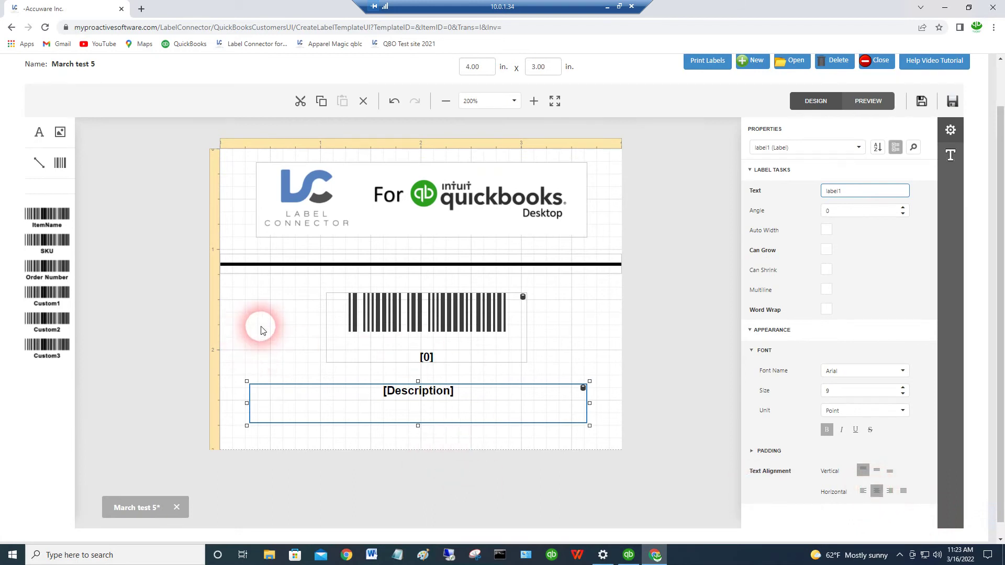
pyautogui.click(433, 216)
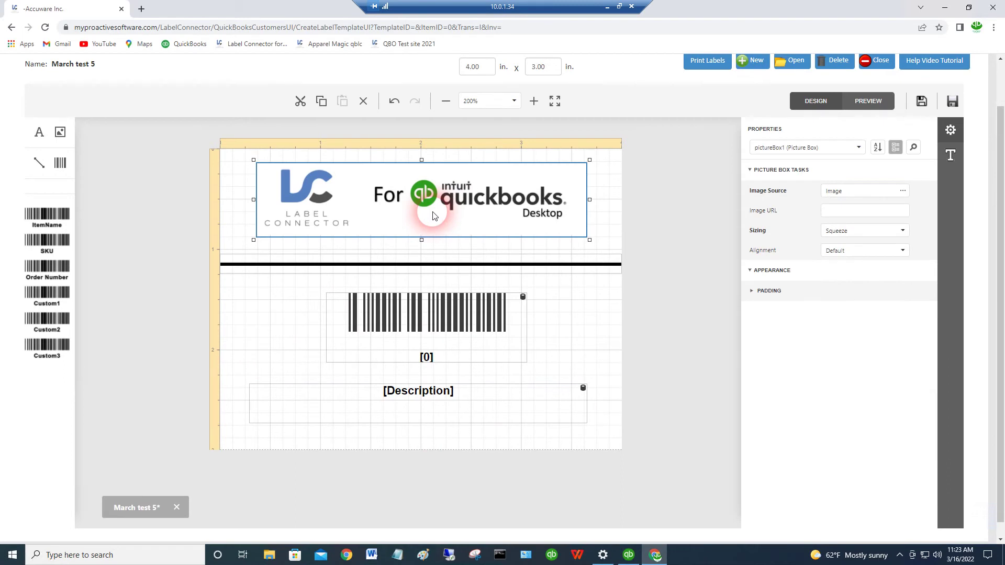
# Swap the old logo for a new picture box showing QBLC Banner.png with Sizing set to Squeeze
pyautogui.click(300, 102)
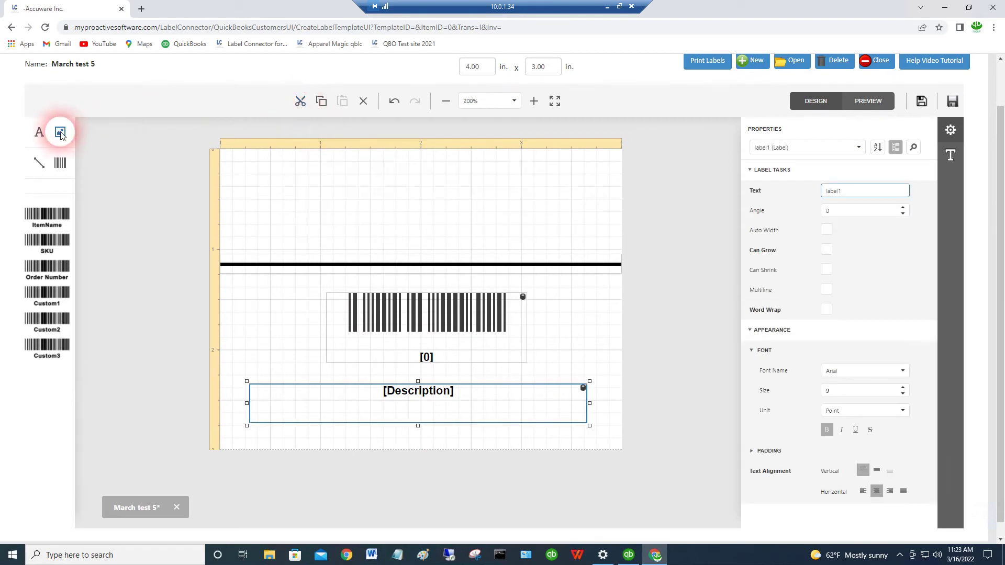
pyautogui.moveTo(60, 134); pyautogui.dragTo(292, 176)
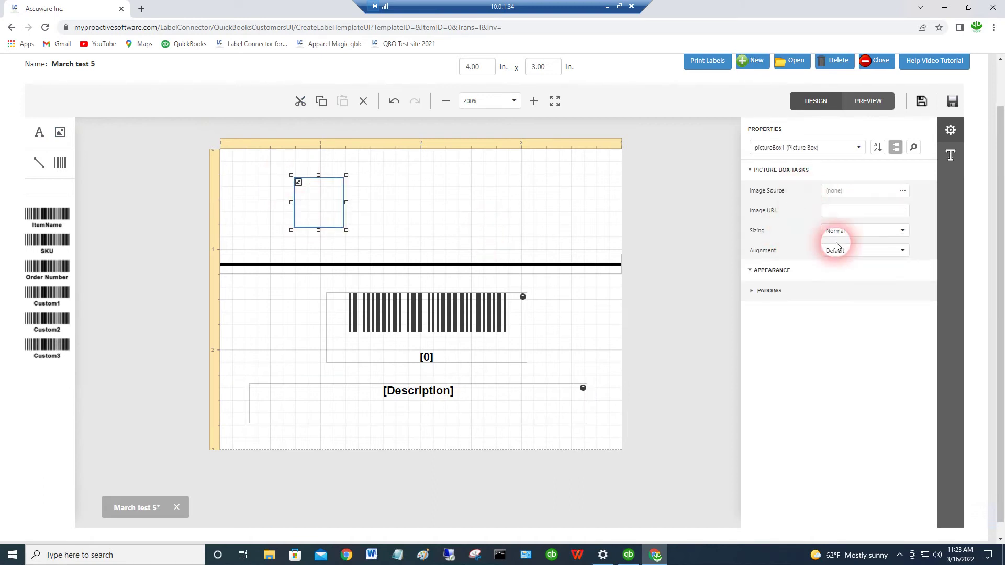
pyautogui.click(903, 232)
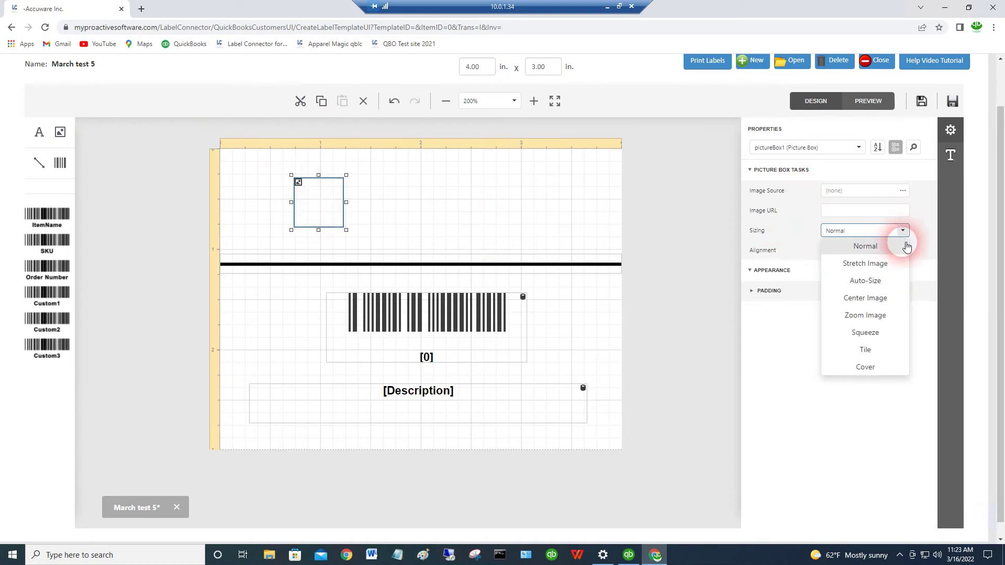
pyautogui.click(879, 334)
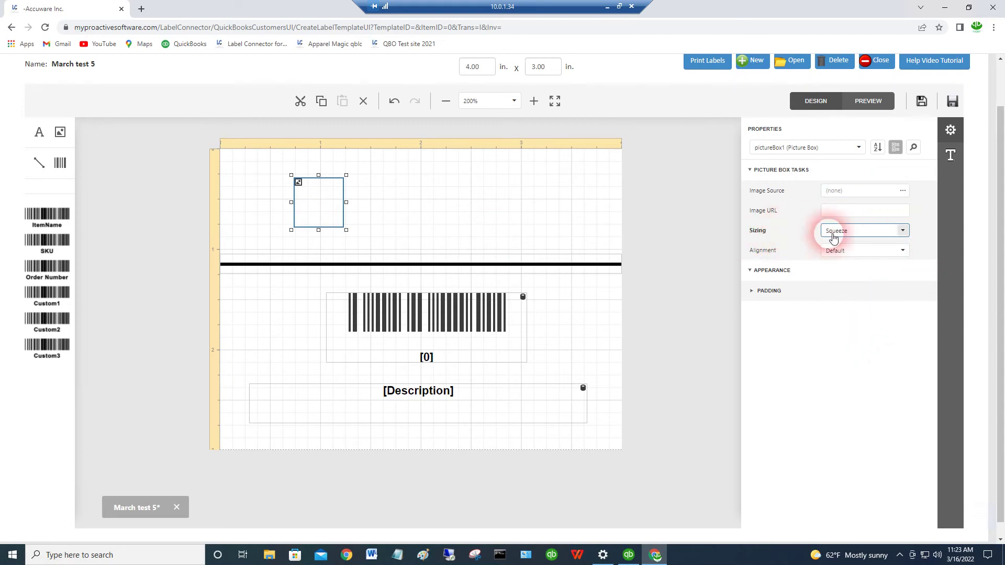
pyautogui.click(903, 191)
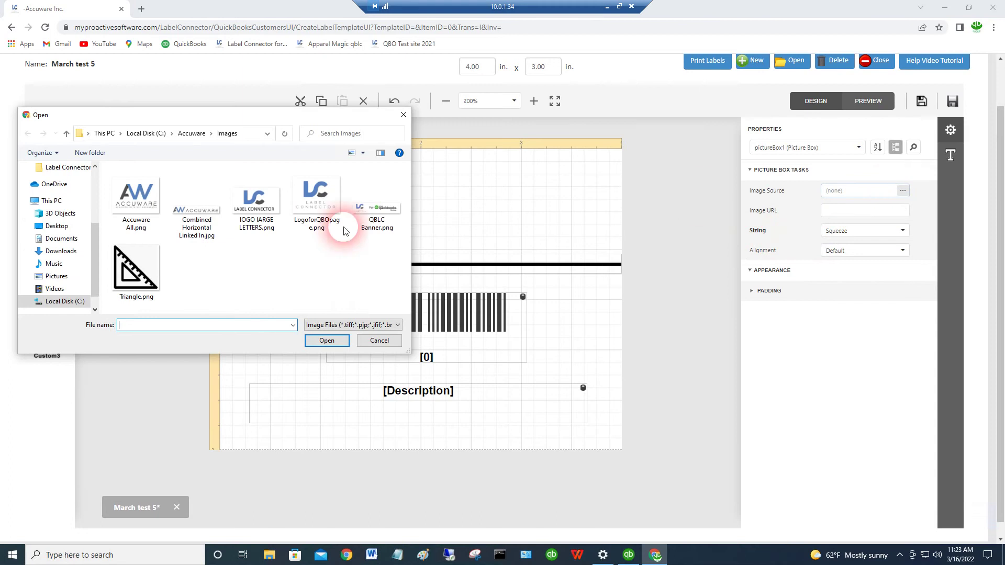
pyautogui.click(376, 202)
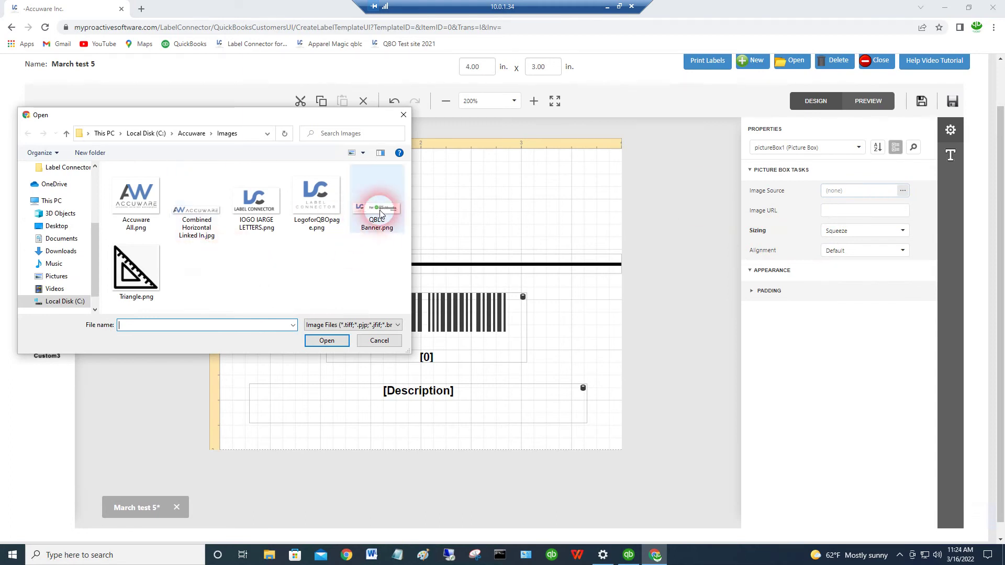
pyautogui.click(343, 338)
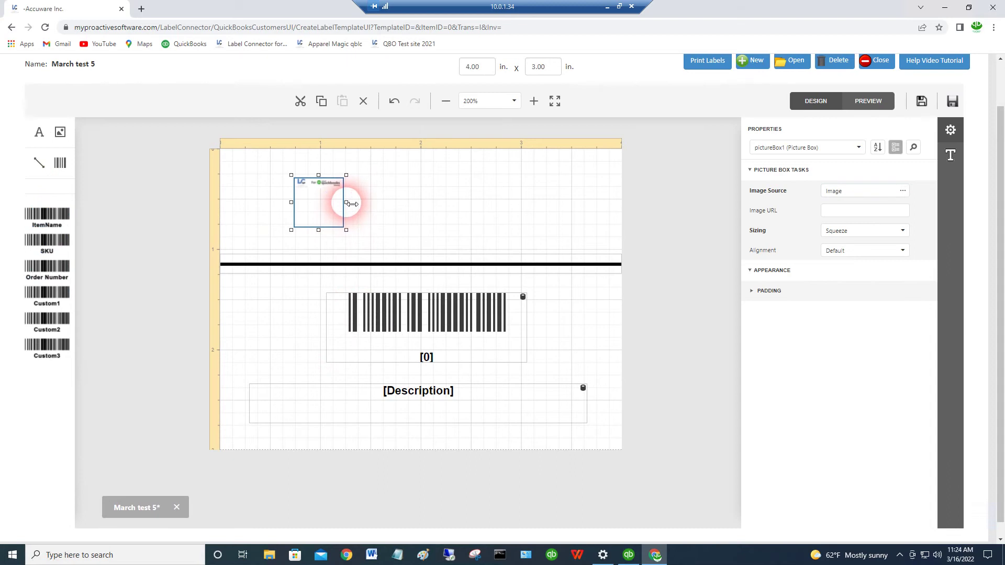
# Widen and enlarge the banner picture box, then center it at the top above the divider
pyautogui.moveTo(345, 203); pyautogui.dragTo(571, 203)
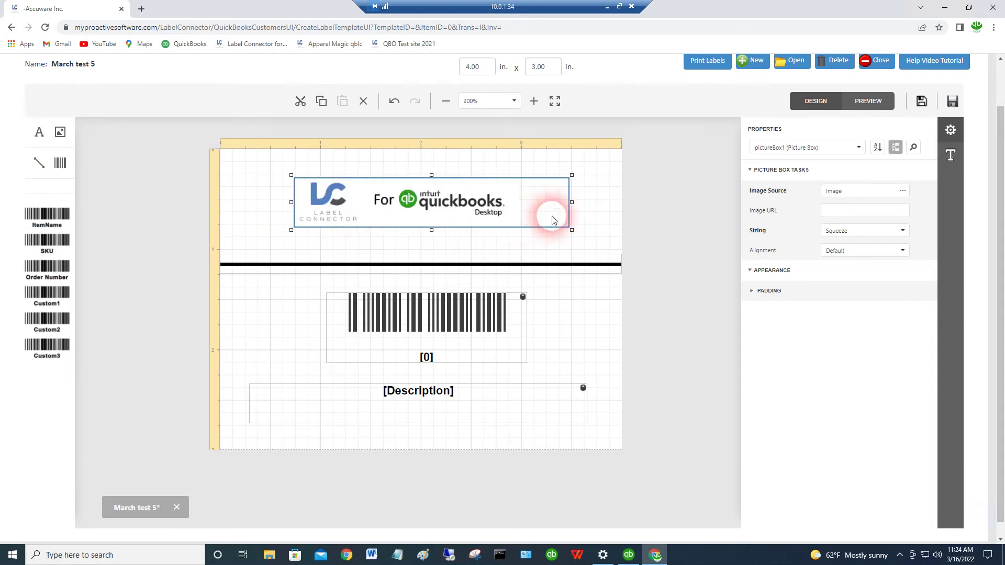
pyautogui.moveTo(574, 233); pyautogui.dragTo(589, 240)
pyautogui.moveTo(441, 214); pyautogui.dragTo(426, 207)
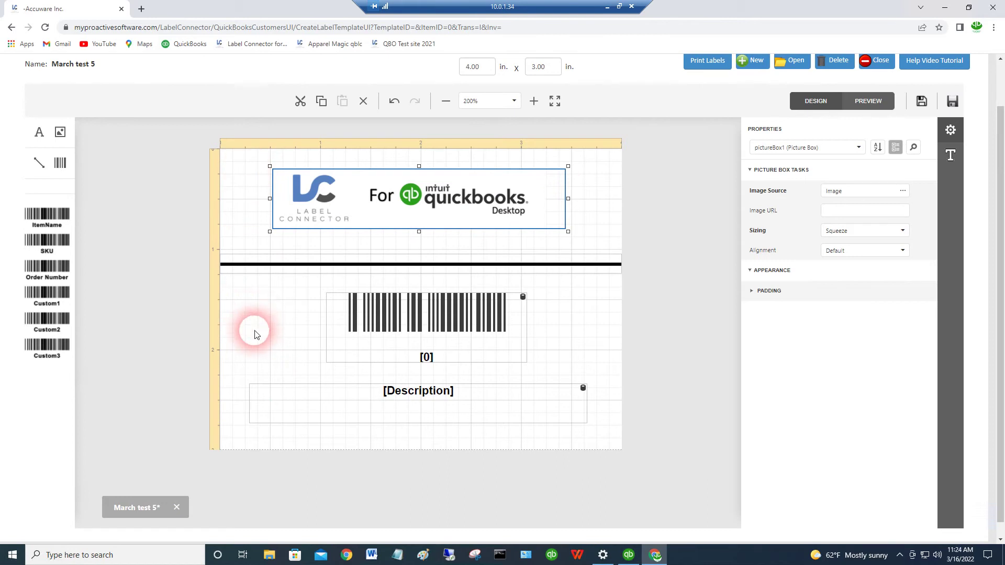
pyautogui.moveTo(416, 204); pyautogui.dragTo(429, 206)
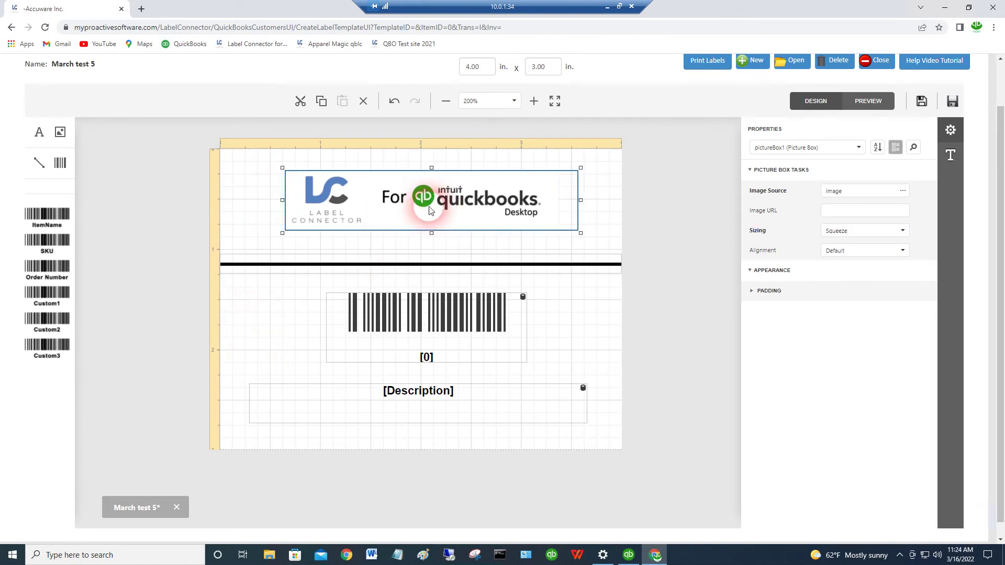
pyautogui.click(385, 269)
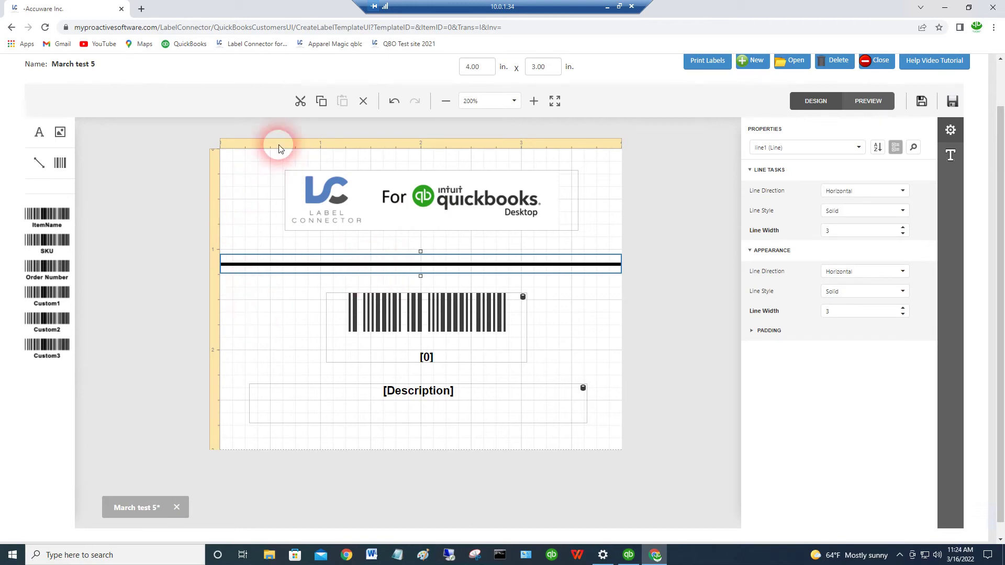
# Replace the divider with a new line stretched across the label at Line Width 2
pyautogui.click(298, 102)
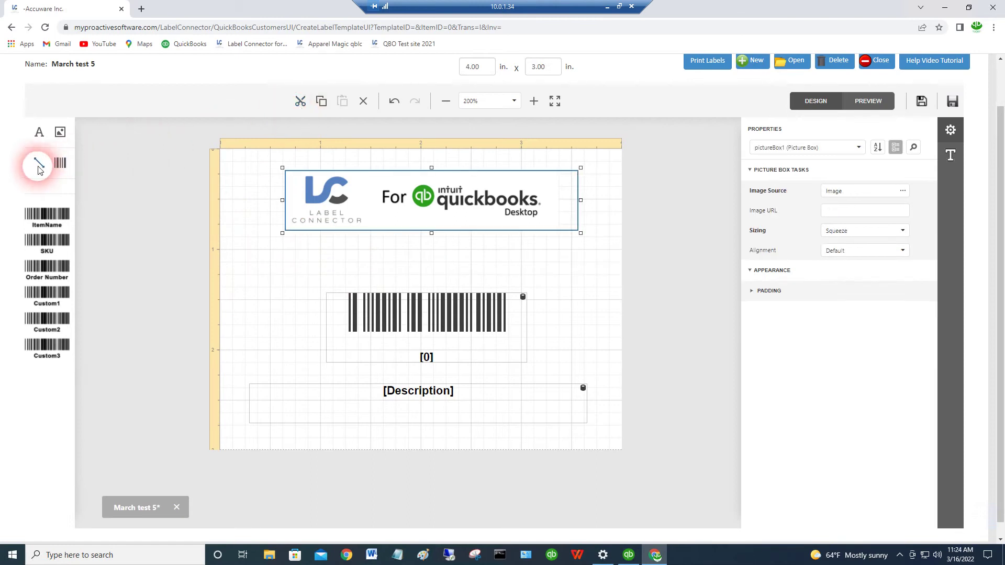
pyautogui.moveTo(34, 162); pyautogui.dragTo(217, 266)
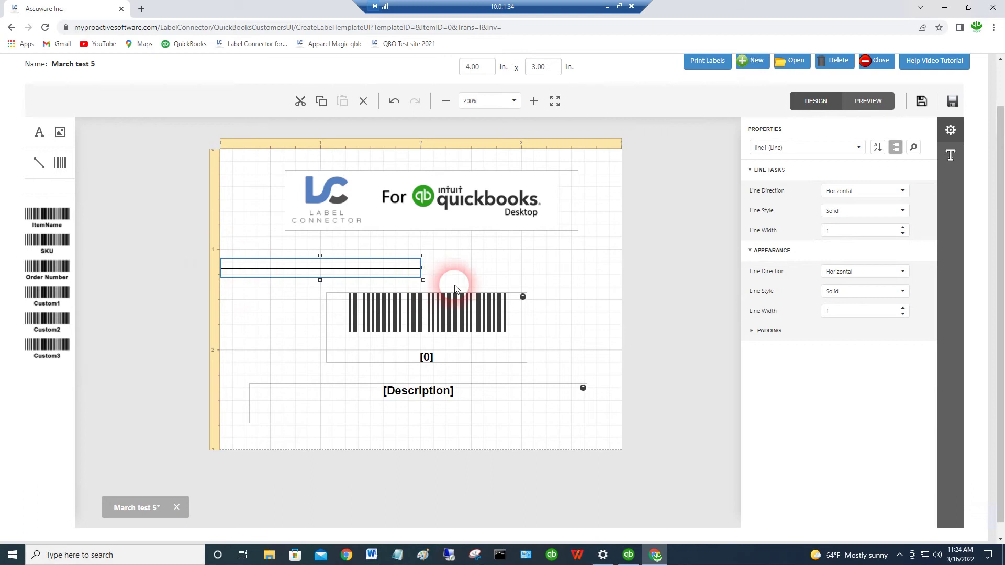
pyautogui.moveTo(427, 269); pyautogui.dragTo(622, 276)
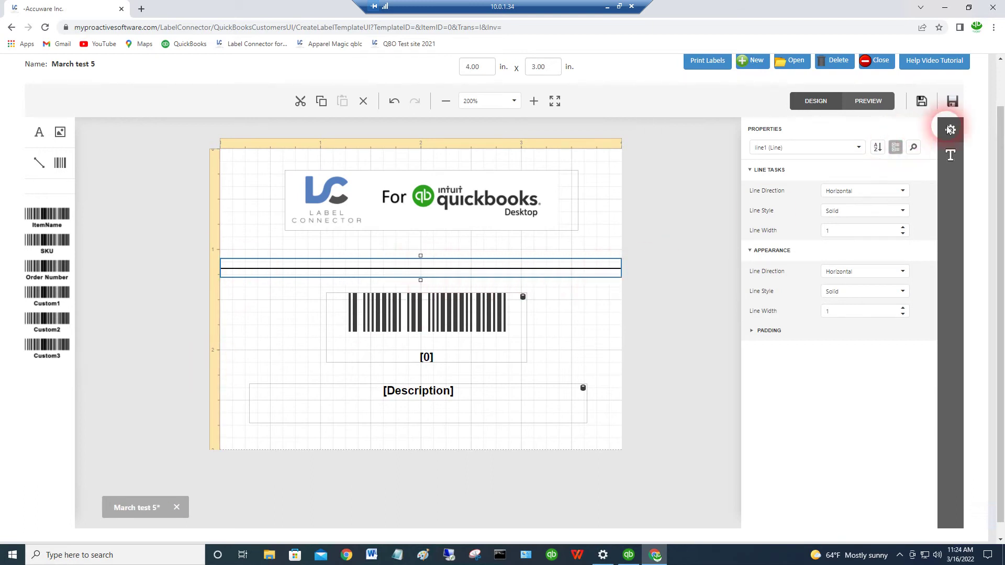
pyautogui.click(904, 228)
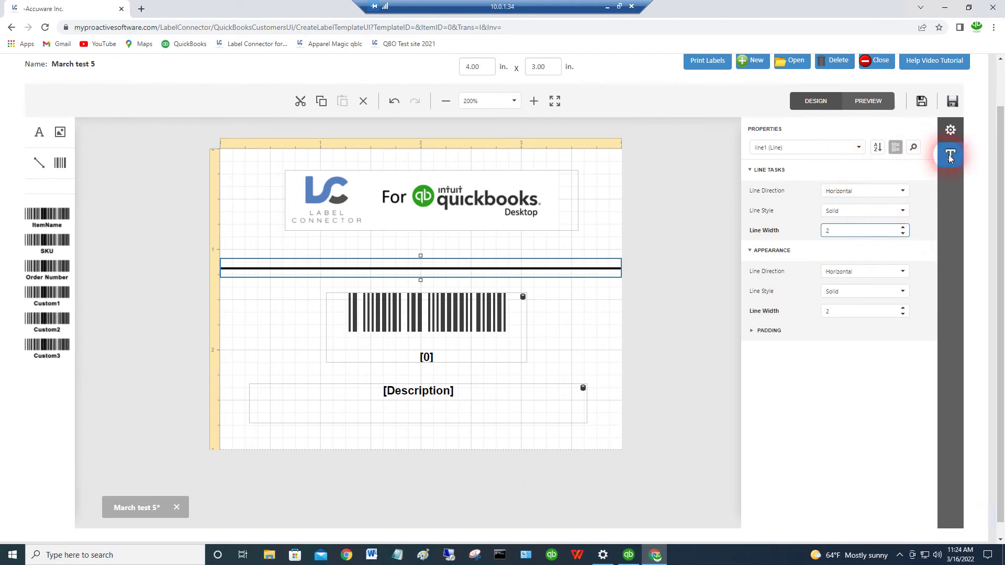
pyautogui.click(950, 156)
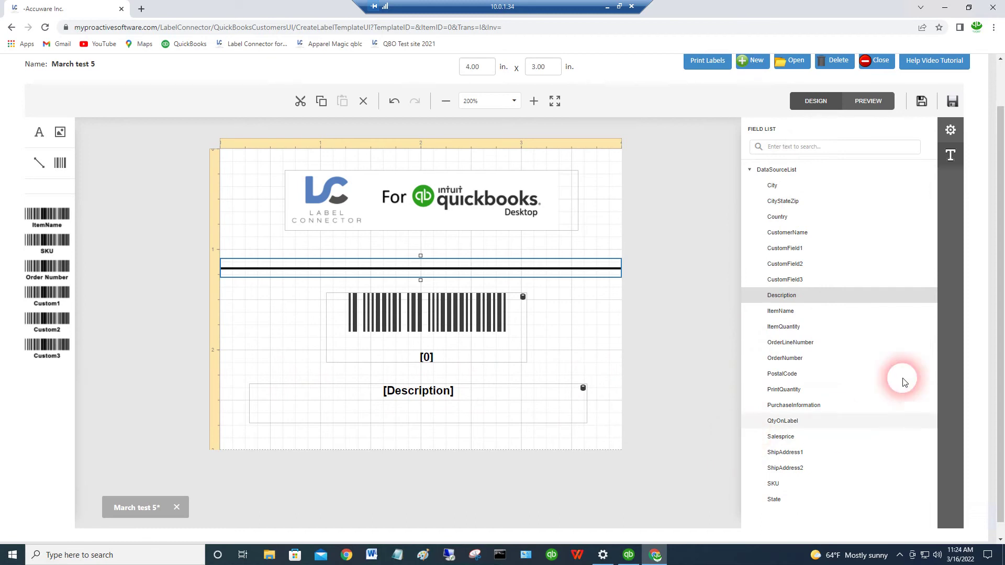
pyautogui.click(441, 331)
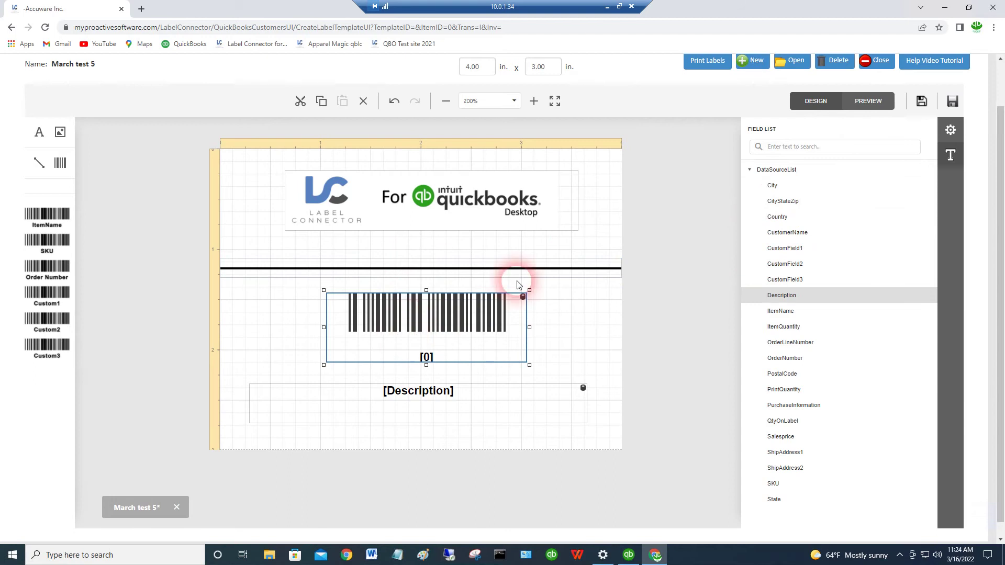
# Review the logo and Description properties, then start saving the template as March test 5
pyautogui.click(950, 131)
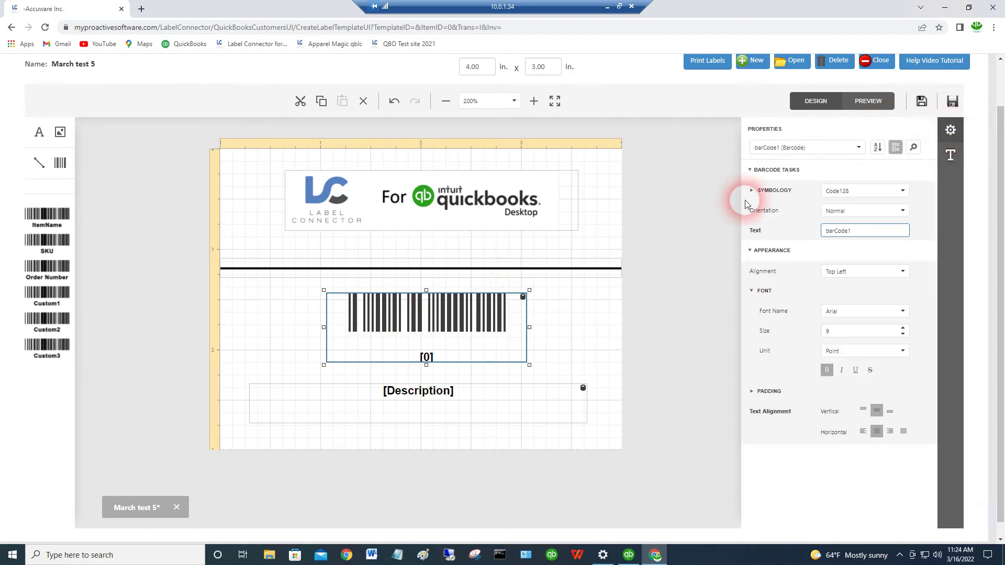
pyautogui.click(418, 212)
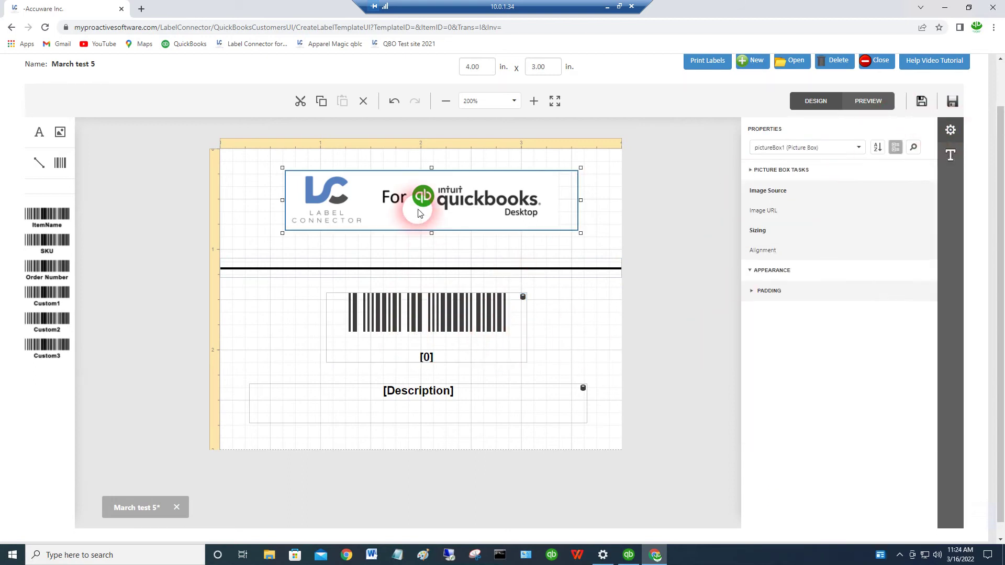
pyautogui.click(441, 399)
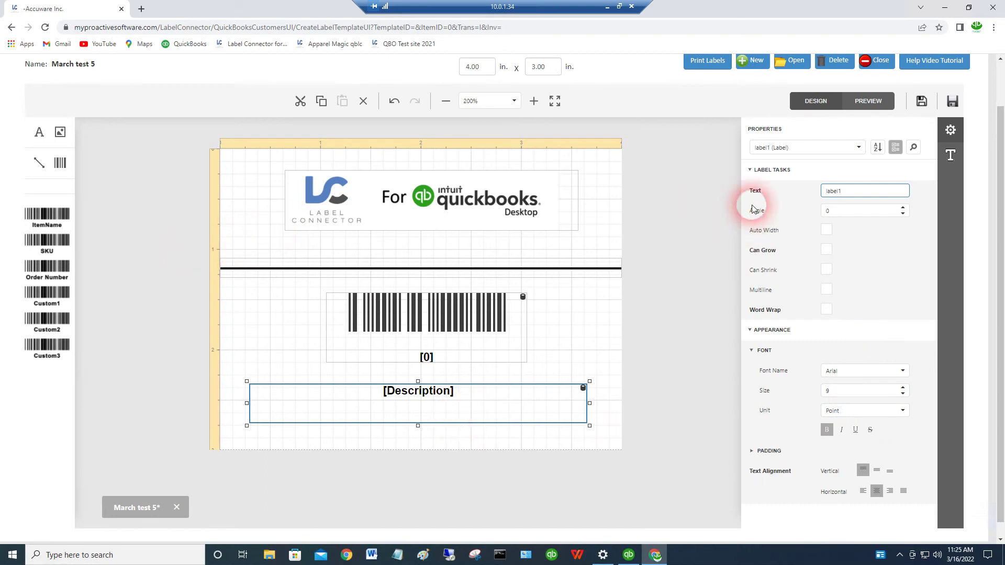
pyautogui.click(921, 101)
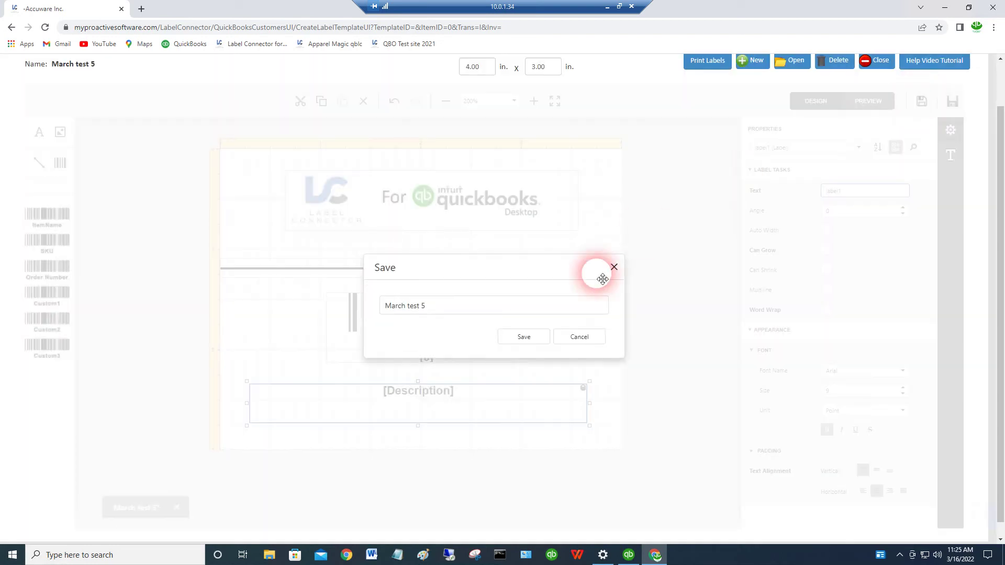
# Save the template as March test 5 and start printing labels from the Item List
pyautogui.click(524, 338)
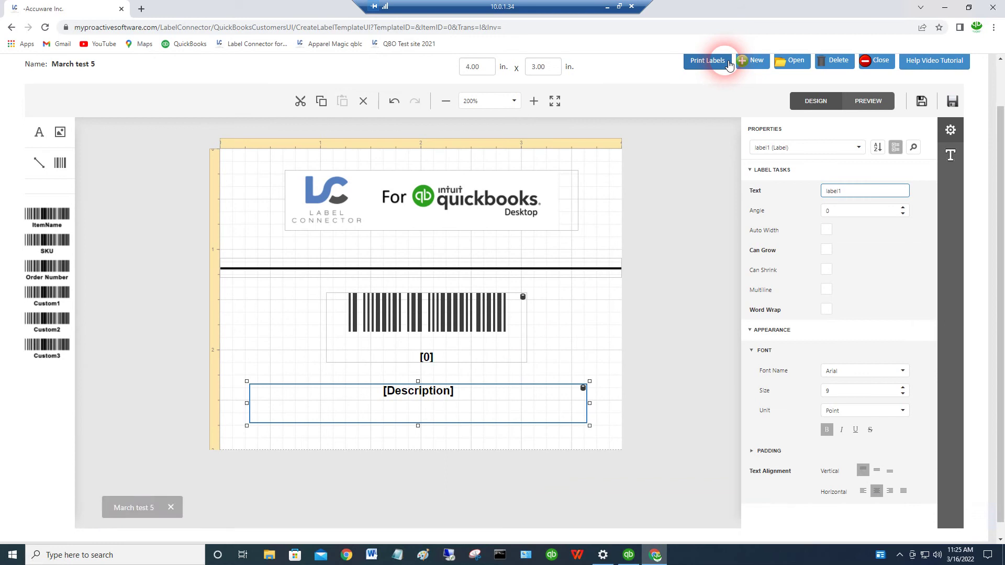
pyautogui.click(729, 63)
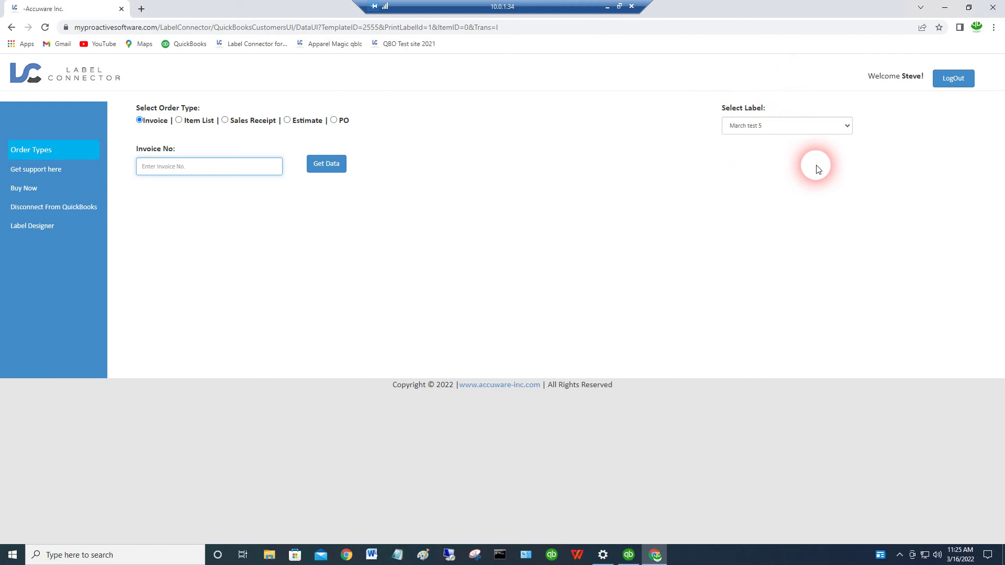
pyautogui.click(178, 121)
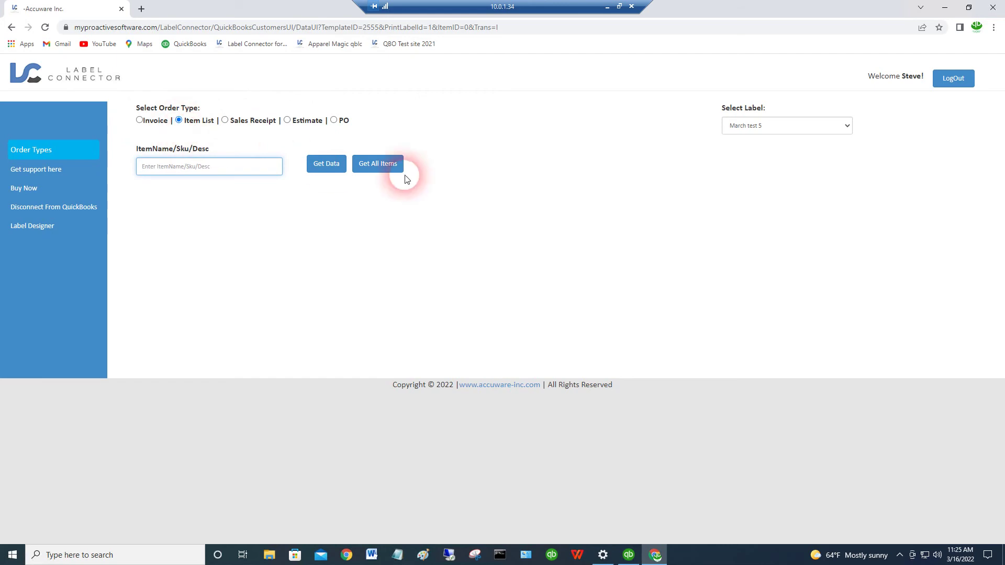
# Load all items, mark DT4x31in, and generate its March test 5 label
pyautogui.click(382, 164)
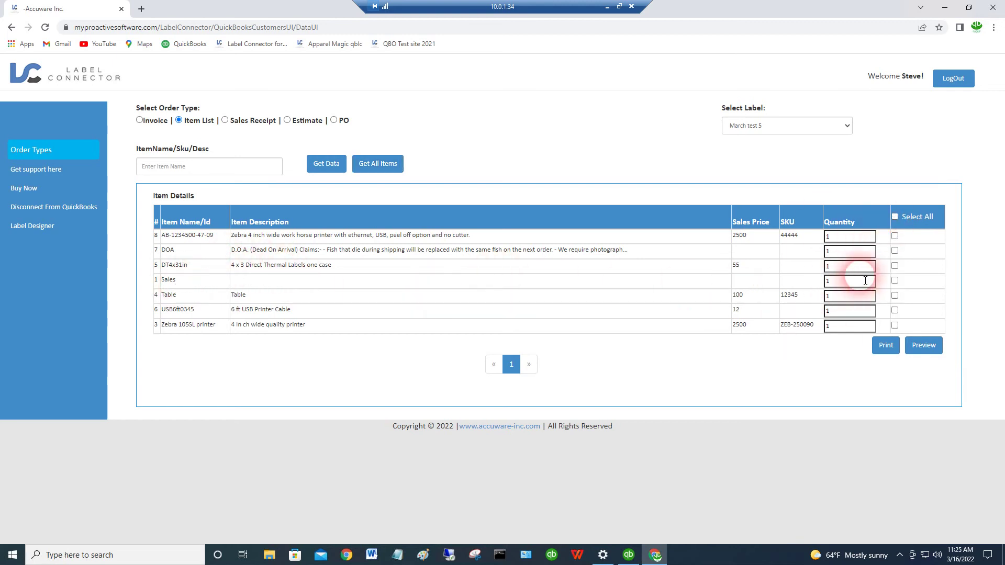
pyautogui.click(894, 267)
pyautogui.click(898, 344)
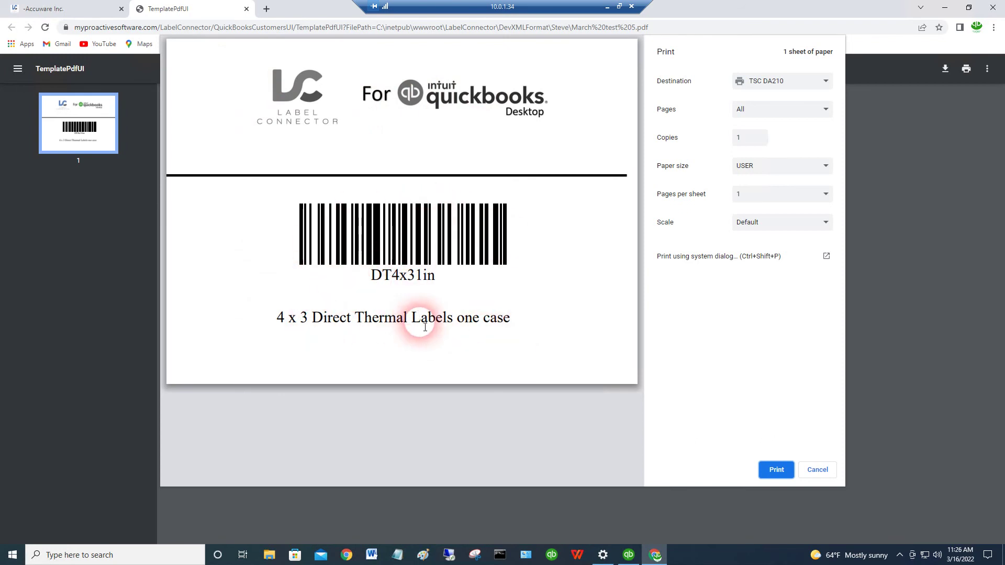
# Cancel printing and close the DT4x31in label PDF, returning to the print page
pyautogui.click(816, 470)
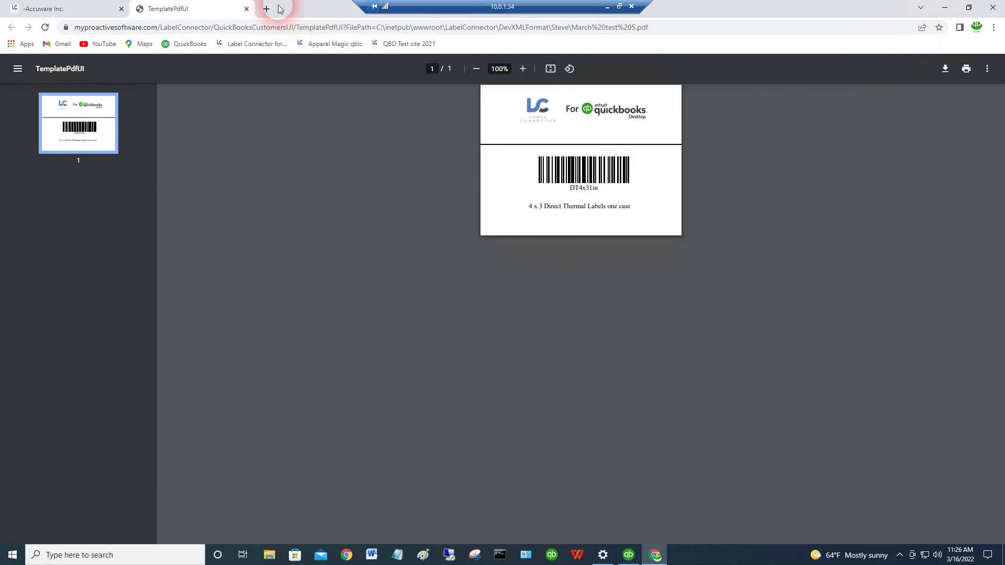
pyautogui.click(246, 9)
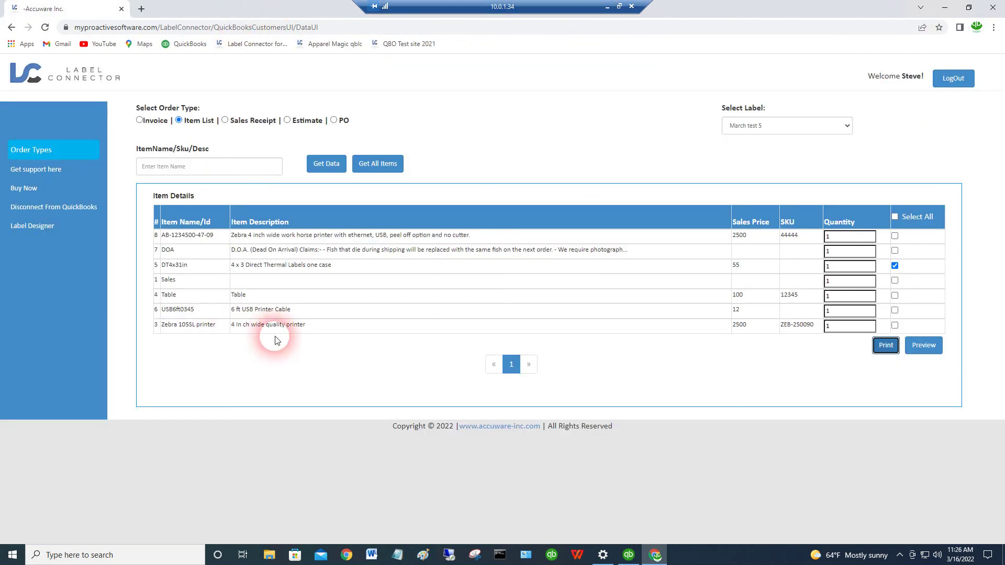
# Switch to Invoice mode and load invoice 1001, correcting the number before fetching
pyautogui.click(140, 122)
pyautogui.click(198, 162)
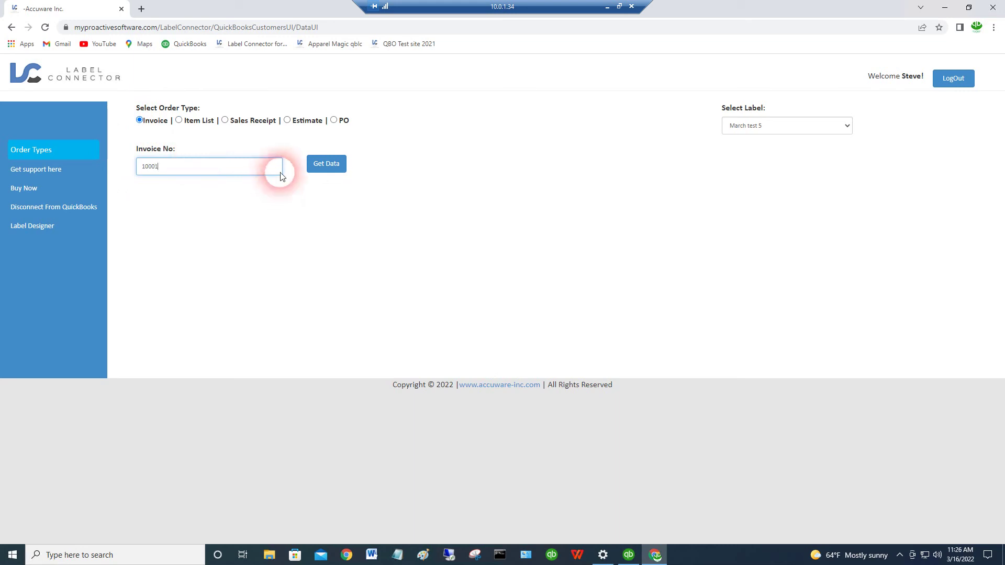
pyautogui.click(341, 167)
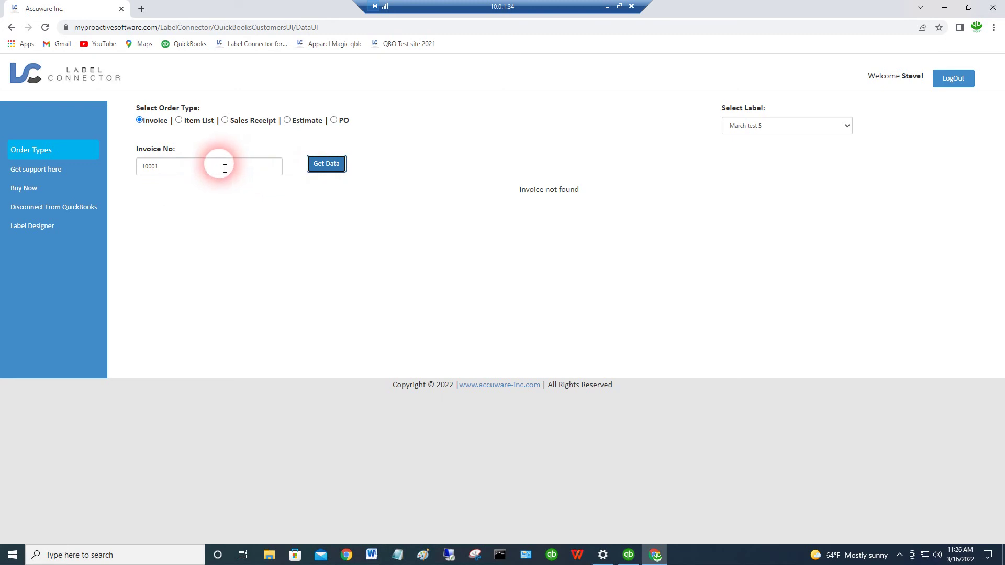
pyautogui.click(168, 169)
pyautogui.write('1001')
pyautogui.click(326, 165)
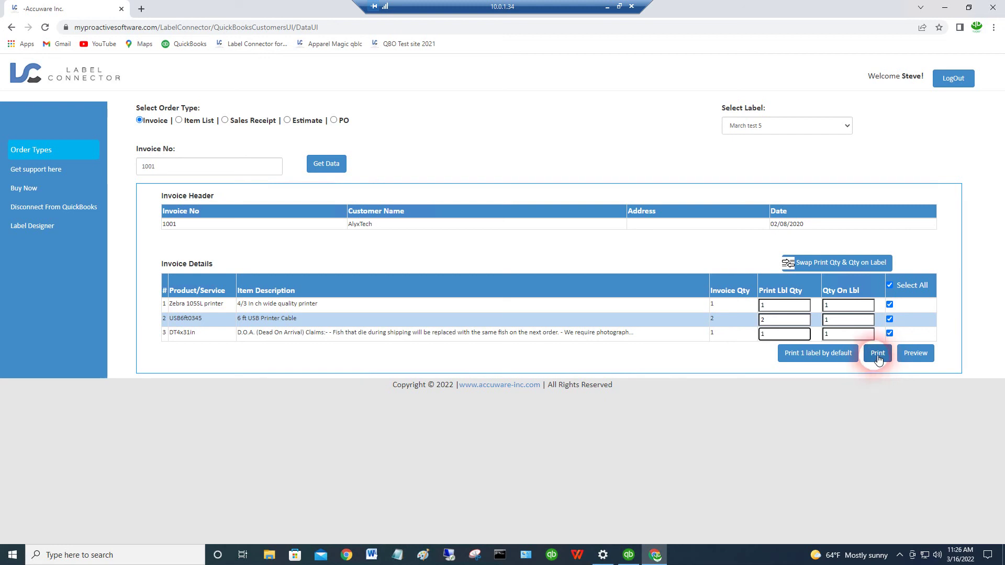
# Preview the four-label PDF for invoice 1001's lines, then cancel printing and close it
pyautogui.click(793, 354)
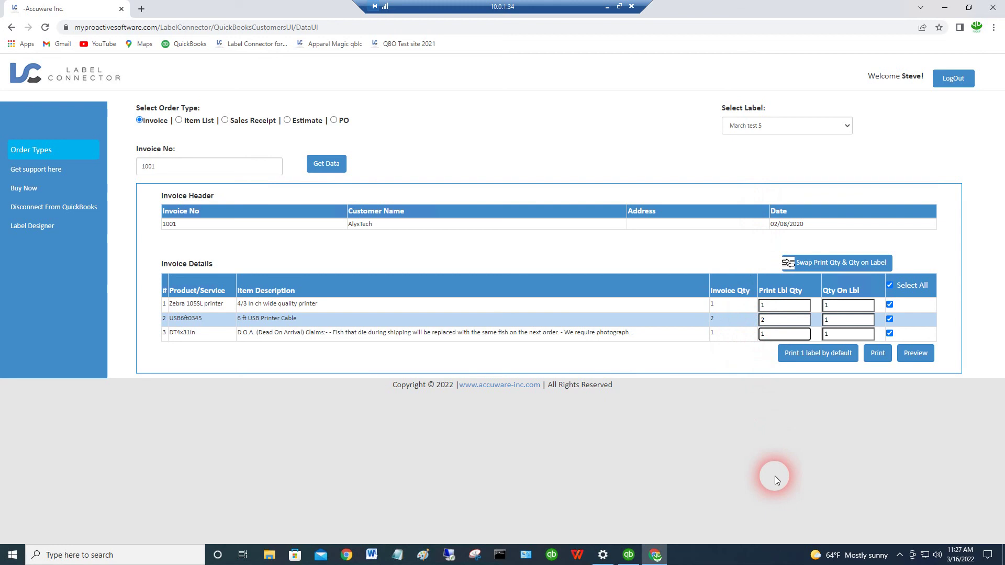
pyautogui.click(878, 354)
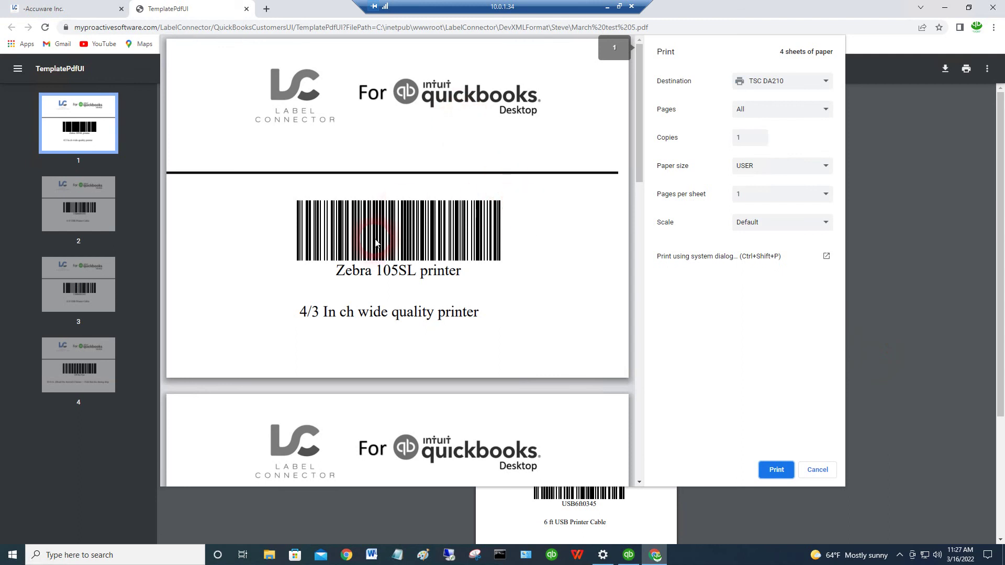
pyautogui.scroll(-1, 466, 256)
pyautogui.scroll(-4, 473, 262)
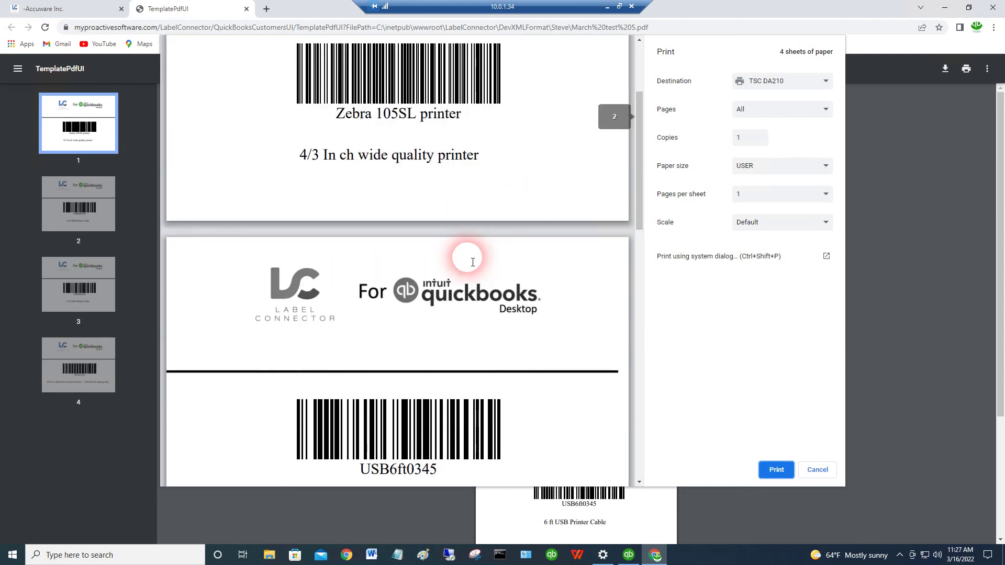
pyautogui.scroll(-6, 473, 262)
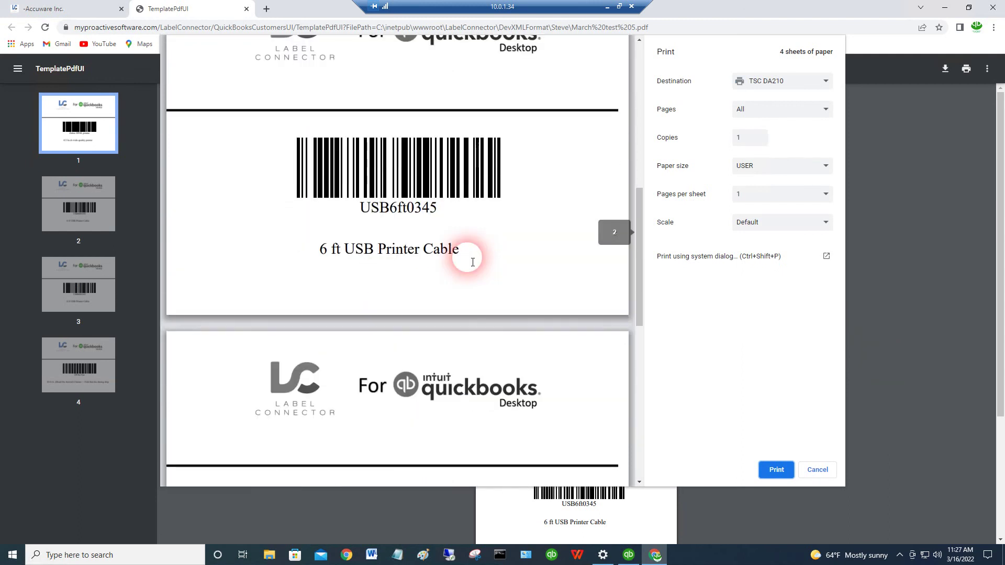
pyautogui.scroll(-7, 472, 262)
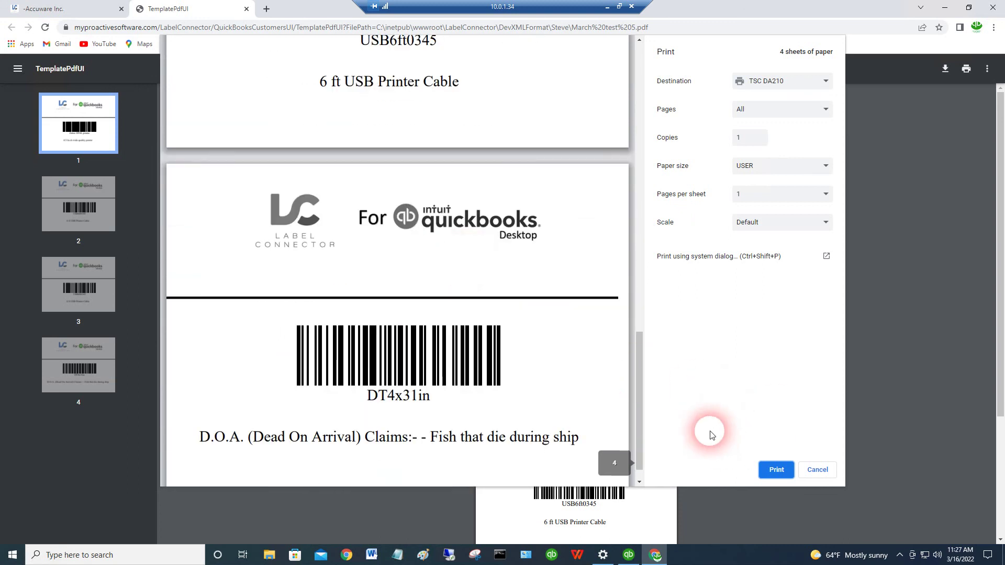
pyautogui.click(817, 470)
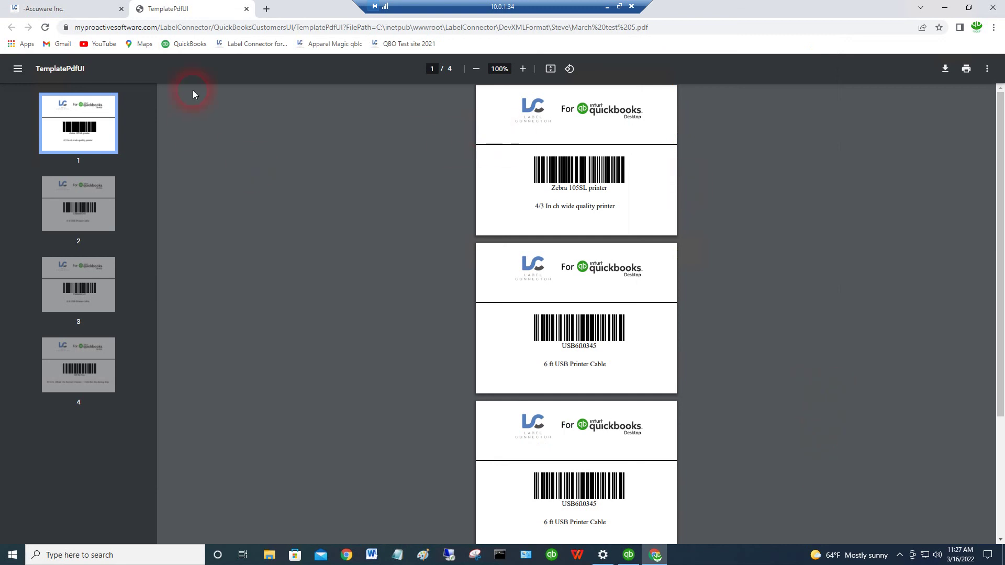
pyautogui.click(246, 9)
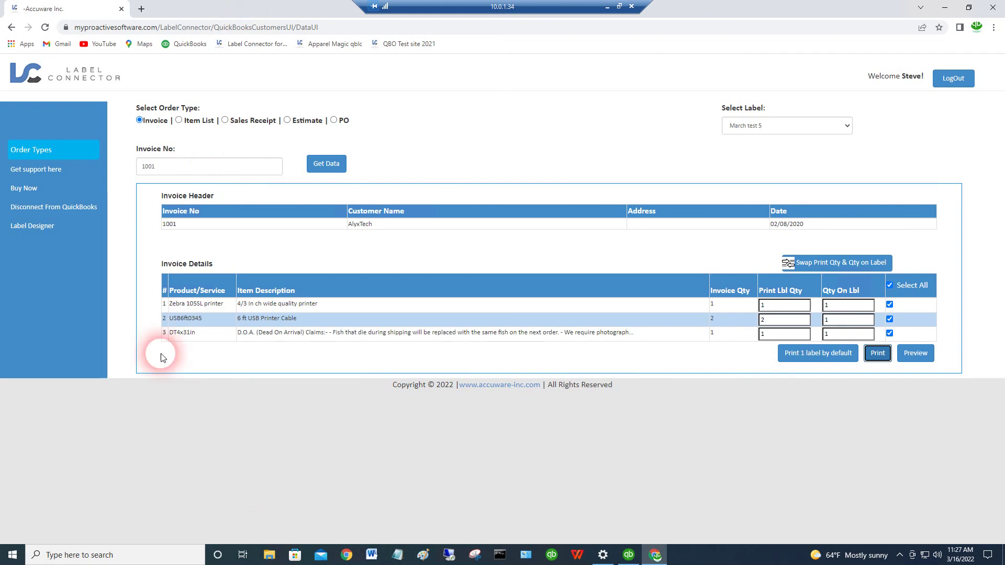
# Go back to the Label Designer from the left sidebar
pyautogui.click(28, 227)
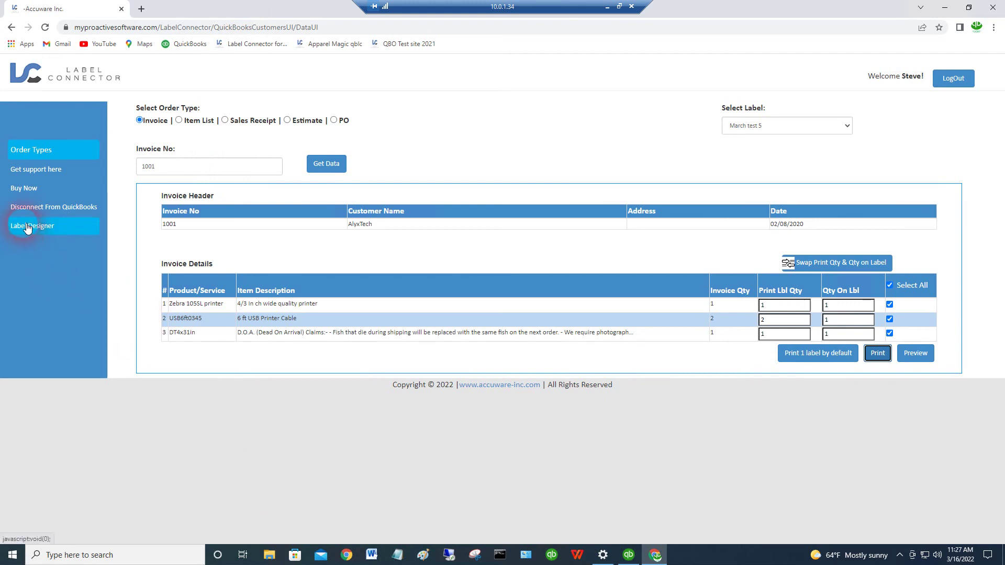